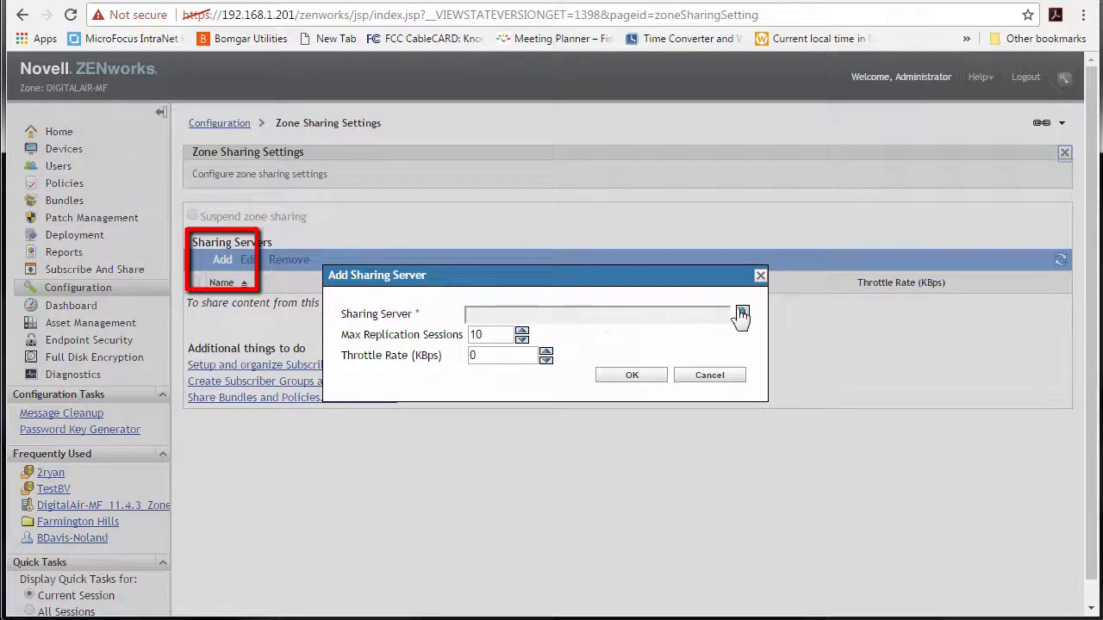
- Pick win-eqmmj5hass9 as the sharing server and save it with 10 replication sessions and throttle 0
left_click(742, 312)
left_click(518, 340)
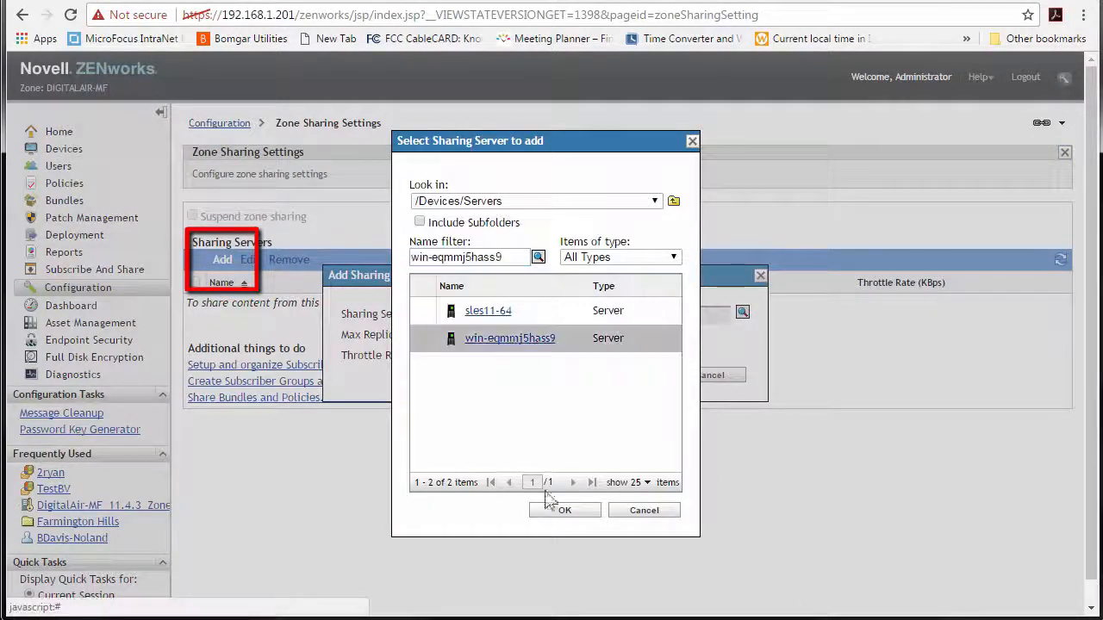
left_click(564, 510)
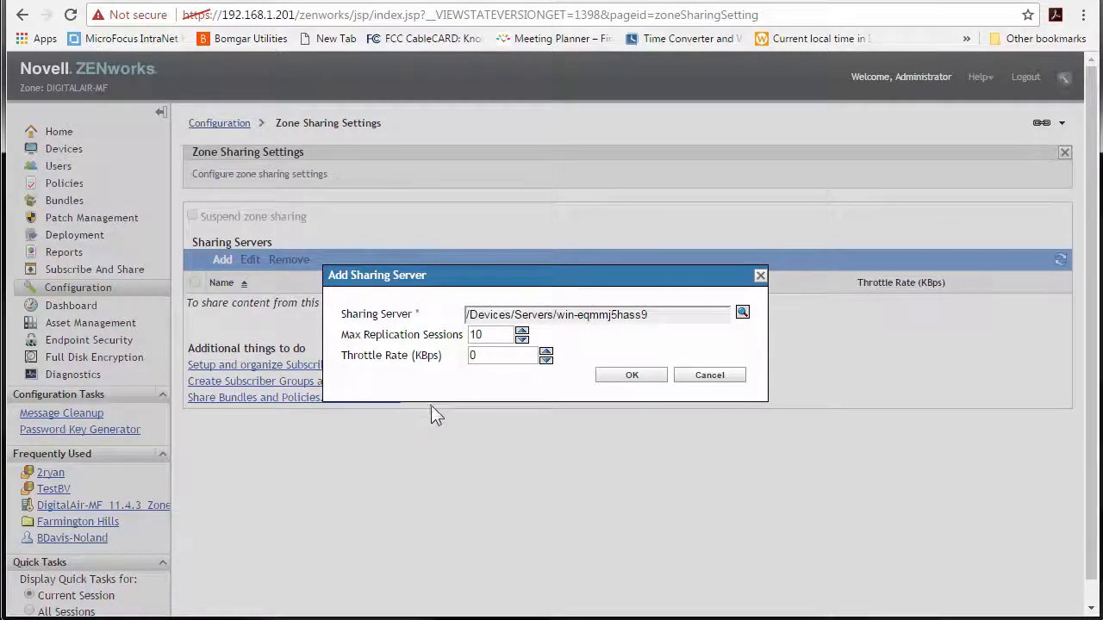
left_click(627, 374)
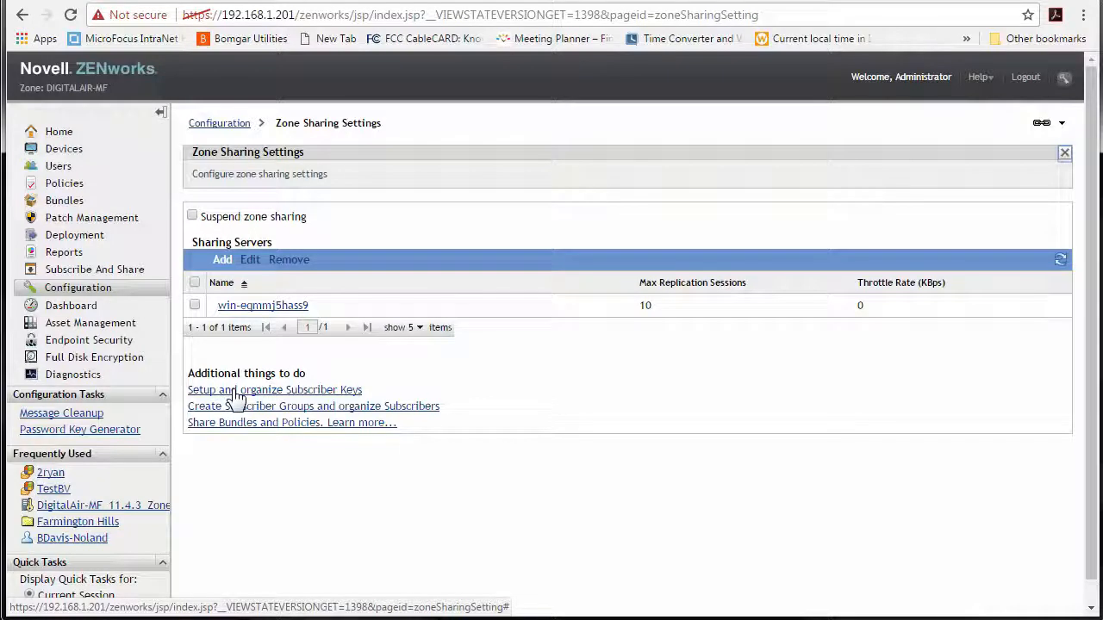
- Create the unlimited-use subscriber key 11.4.3_DigitalAir-MF_Zone, removing spaces after the name error
left_click(236, 393)
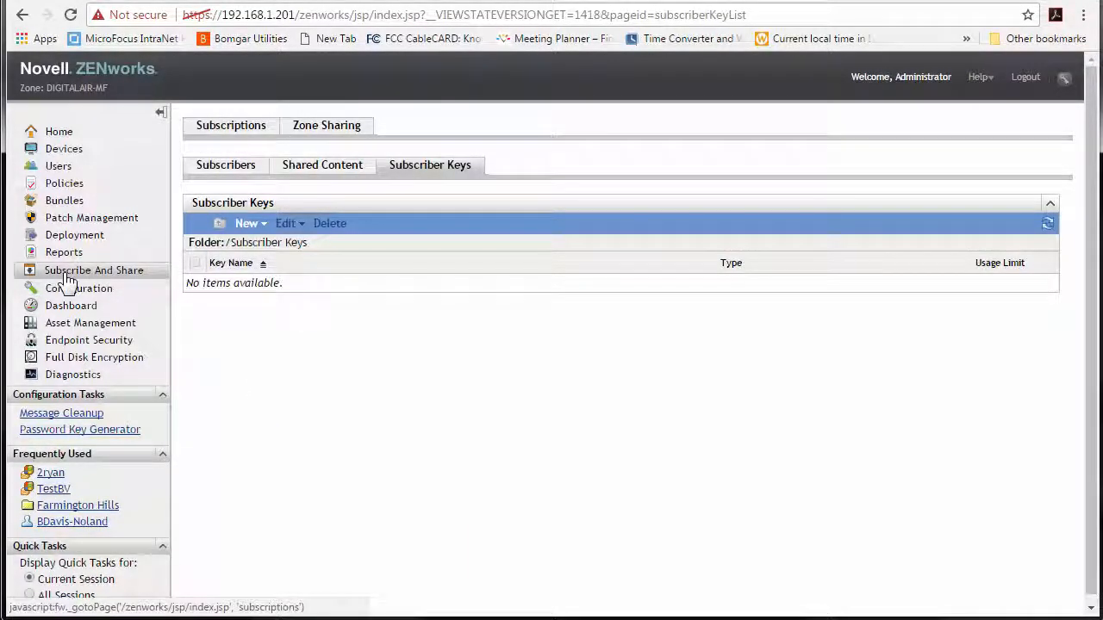
left_click(256, 225)
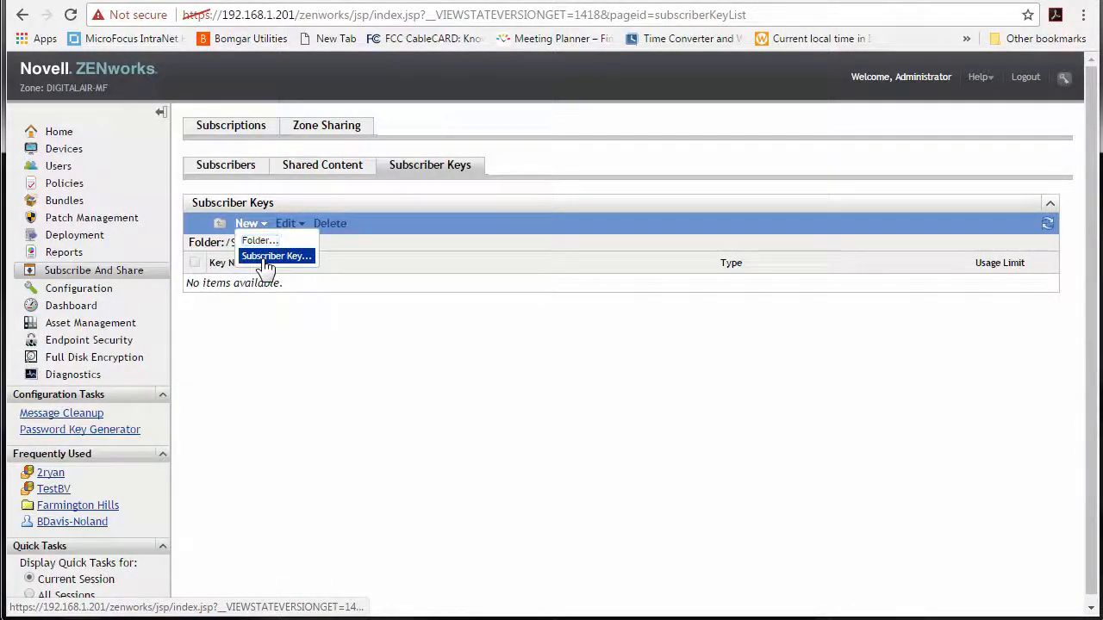
left_click(269, 258)
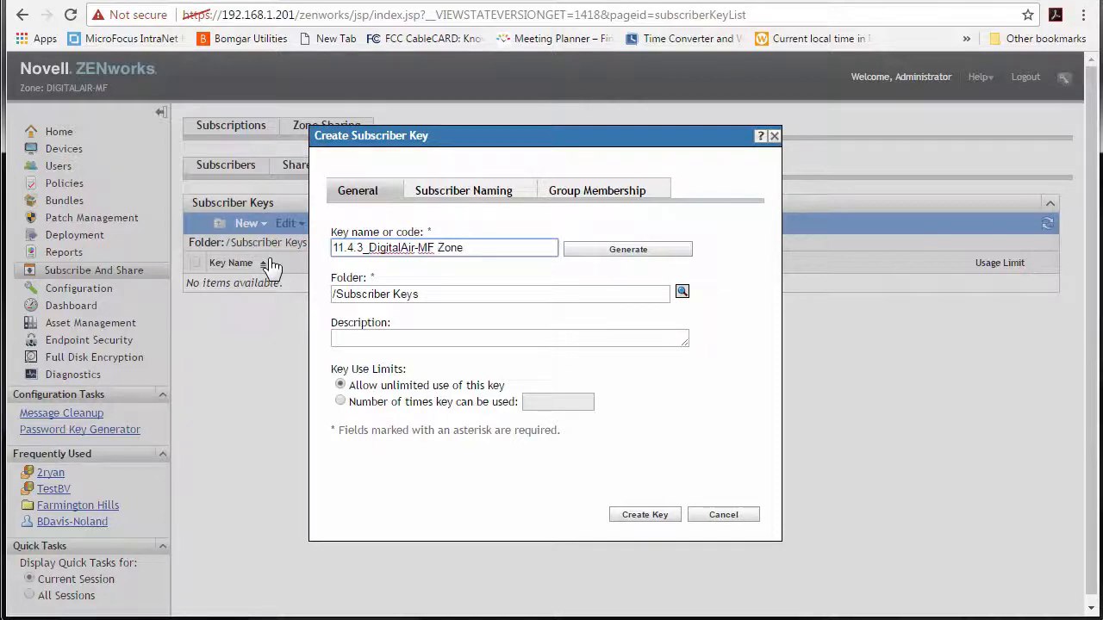
left_click(643, 515)
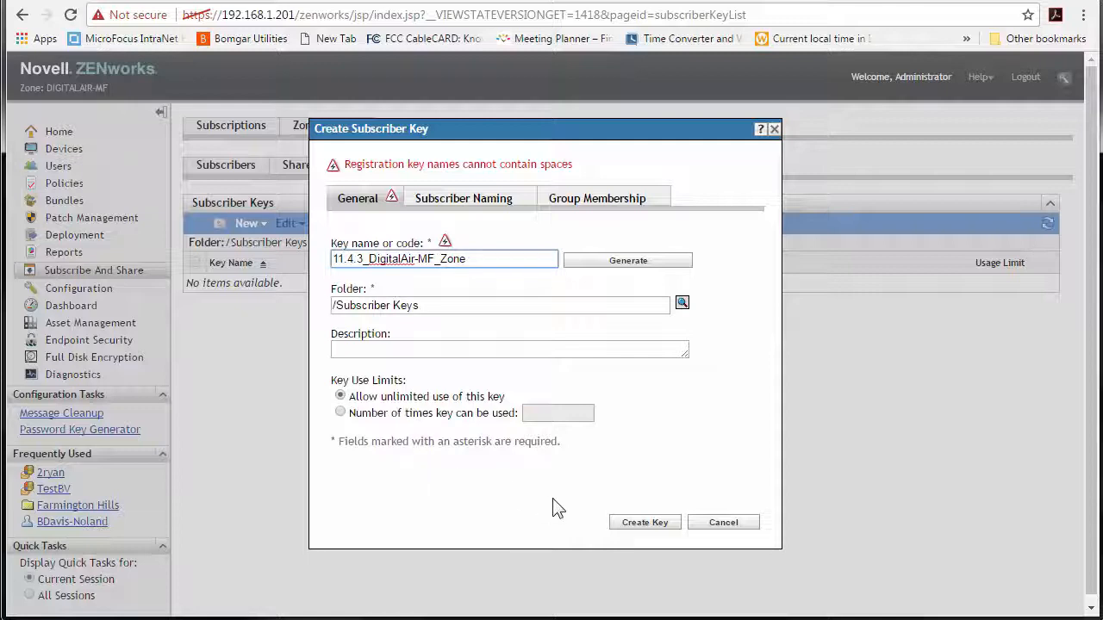
left_click(644, 523)
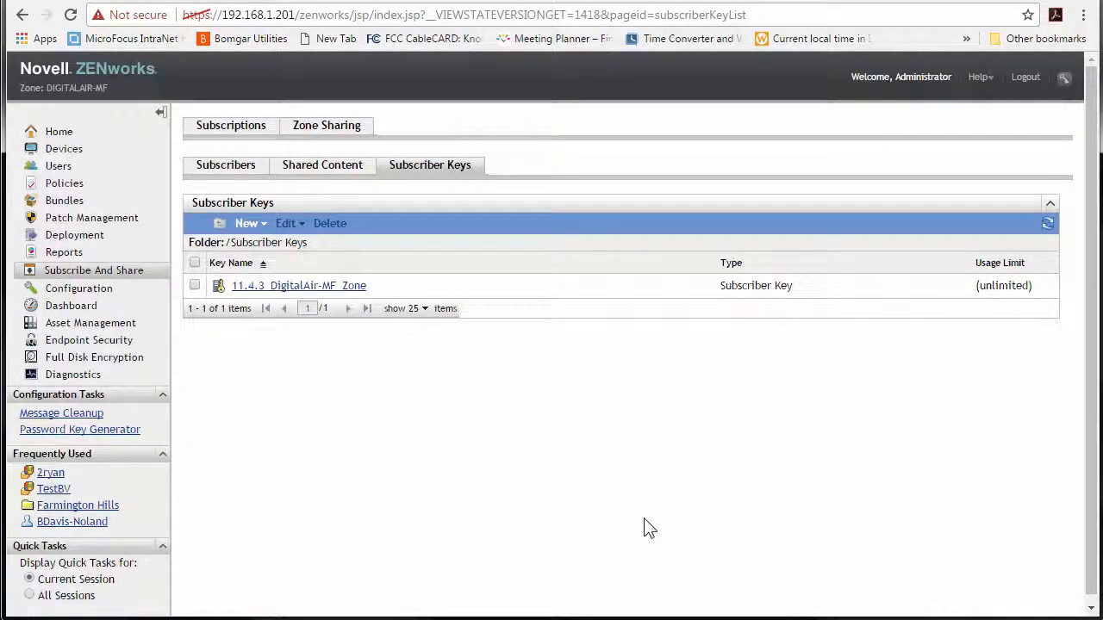
- Create the subscriber group '2017 Sharing Group' on the Subscribers tab and open its summary
left_click(264, 226)
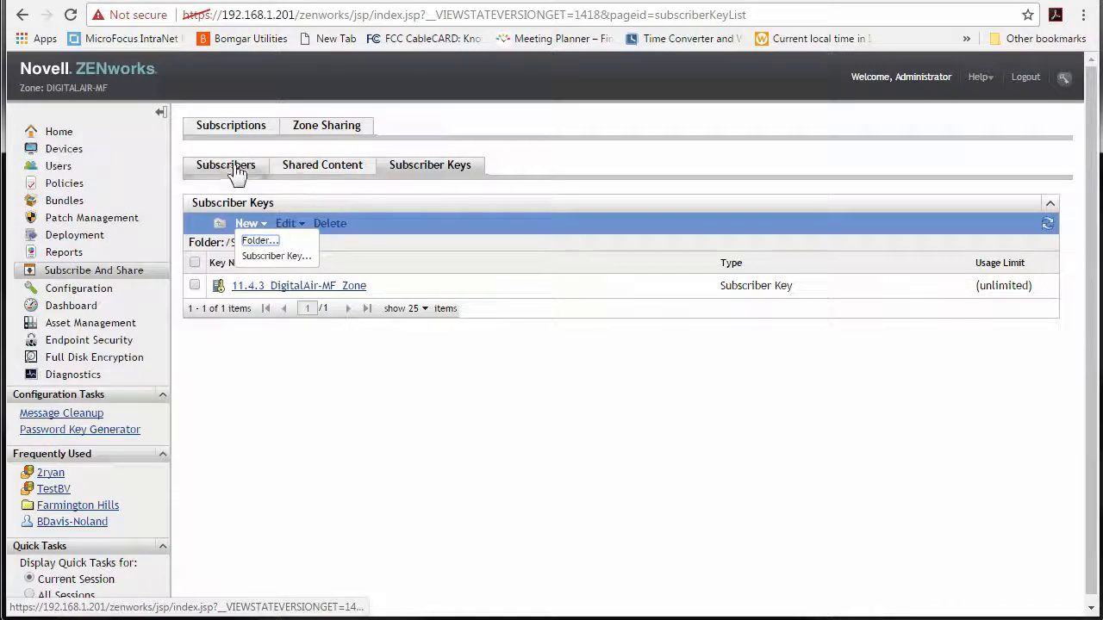
left_click(227, 166)
left_click(264, 228)
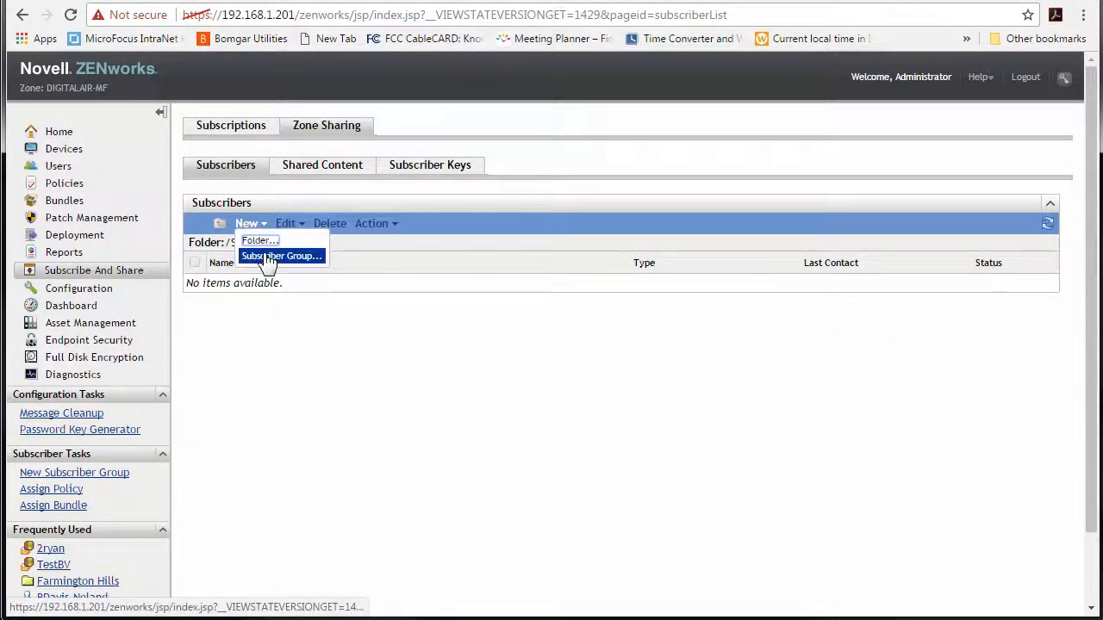
left_click(266, 256)
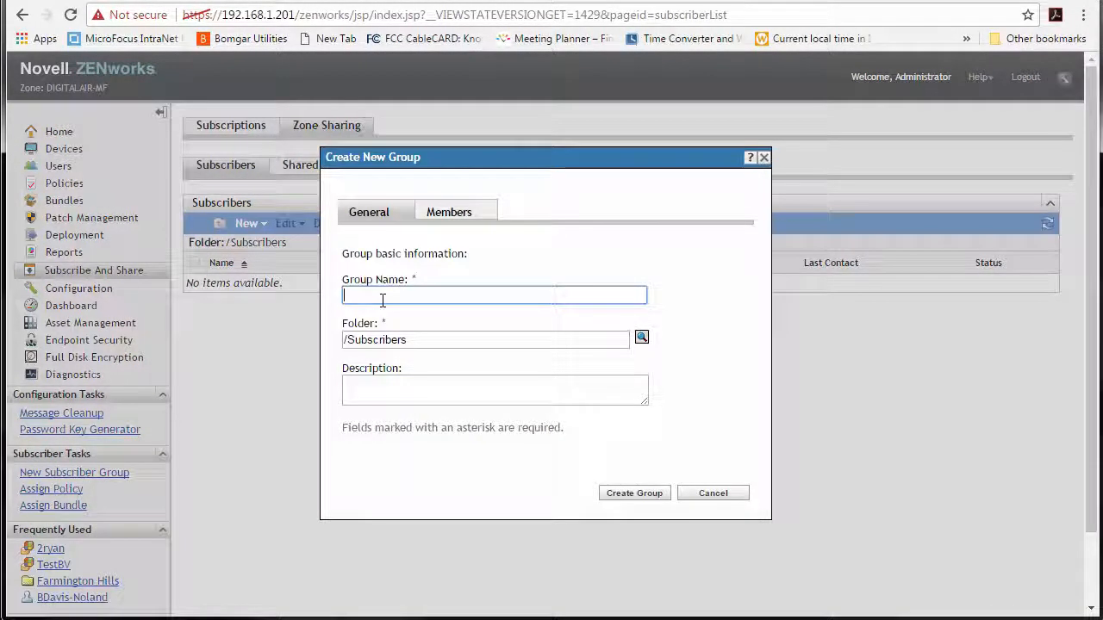
type("2017 Sharing Group")
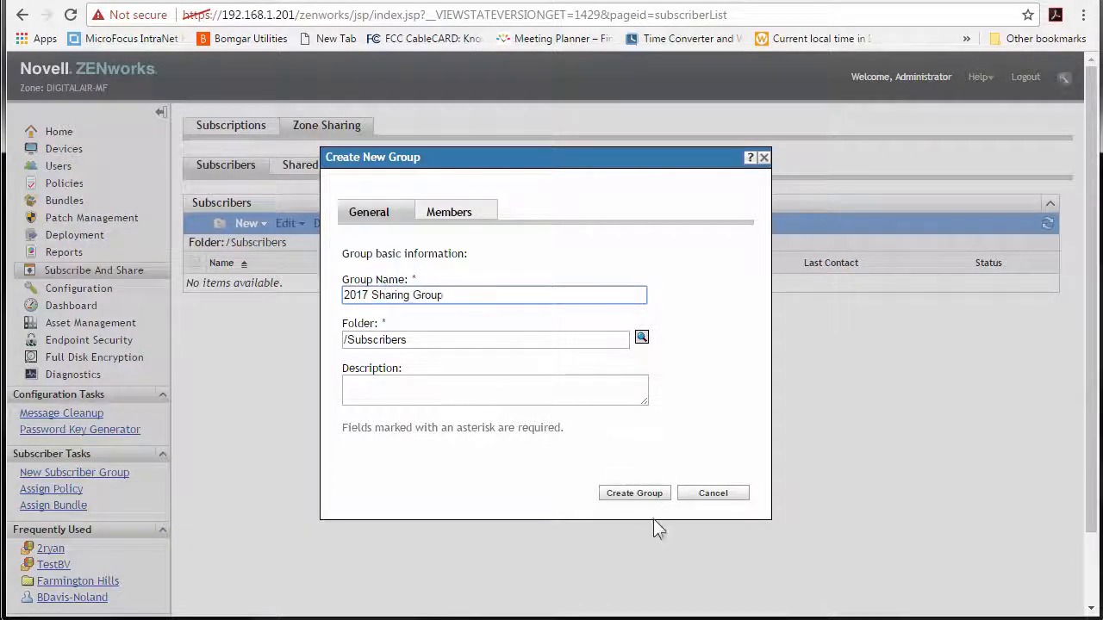
left_click(637, 494)
left_click(283, 287)
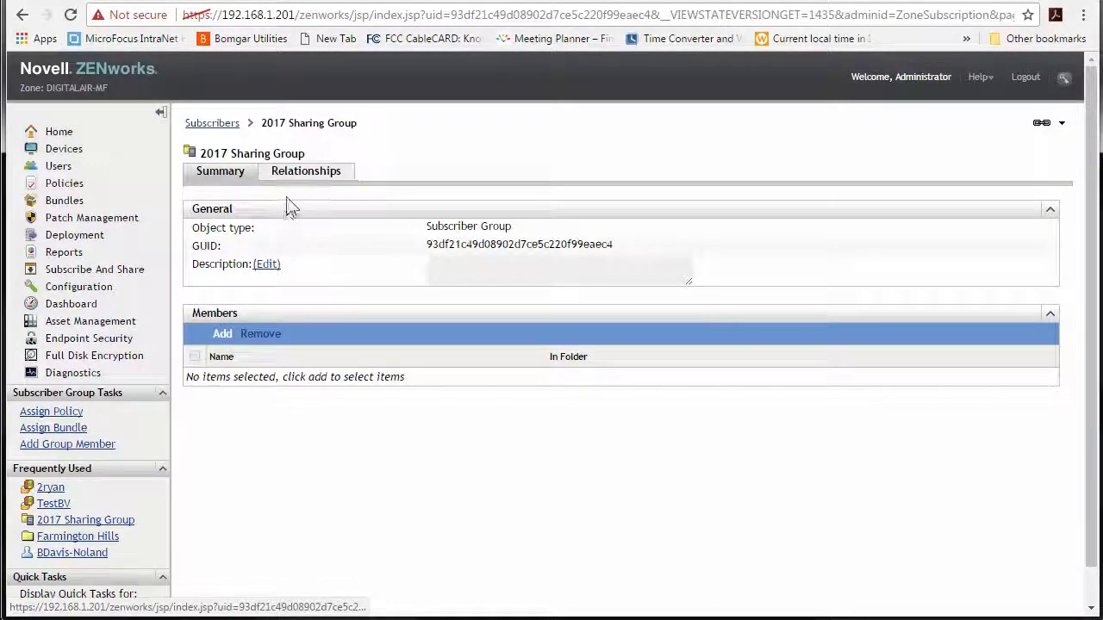
- Assign the CMD-Elevated, GPResults, GPUpdate and Taskmanager bundles from Administration/Microsoft to the group
left_click(301, 176)
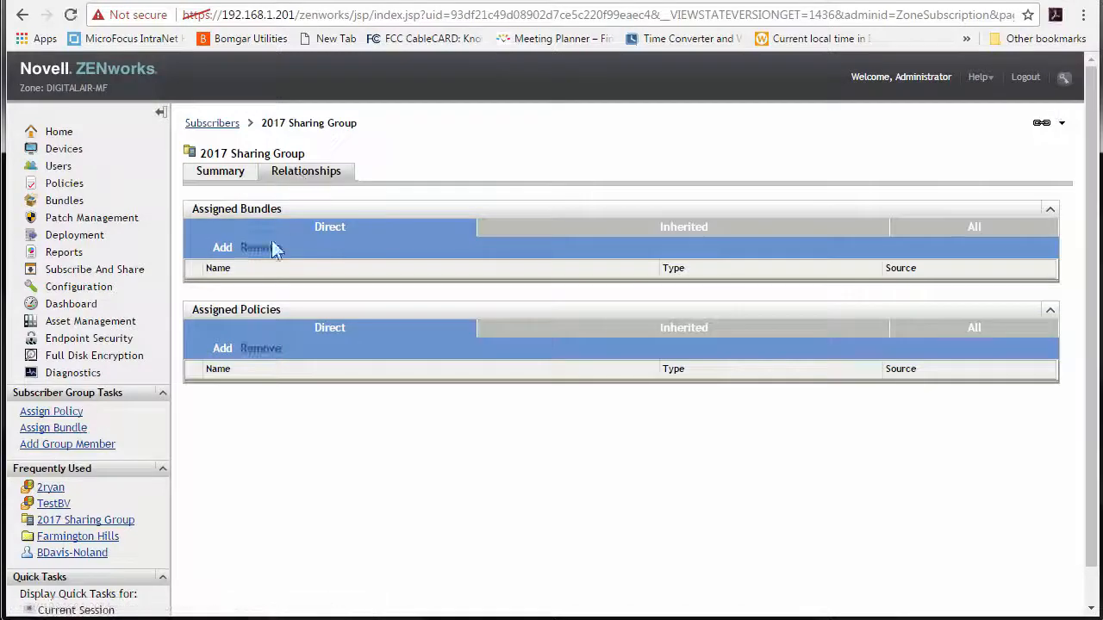
left_click(220, 250)
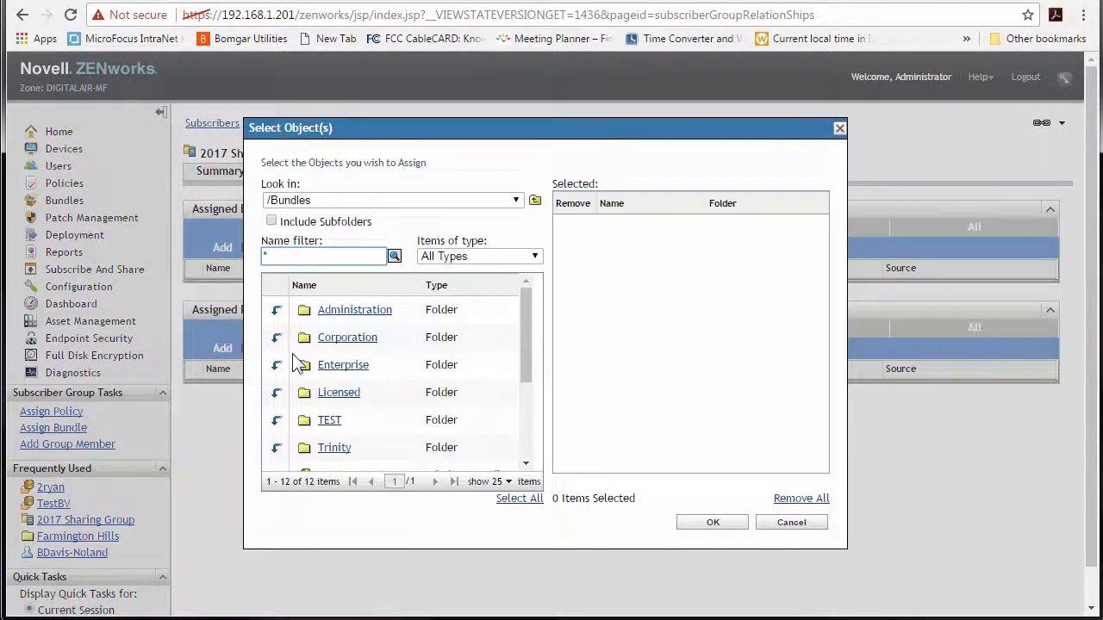
left_click(277, 311)
left_click(276, 311)
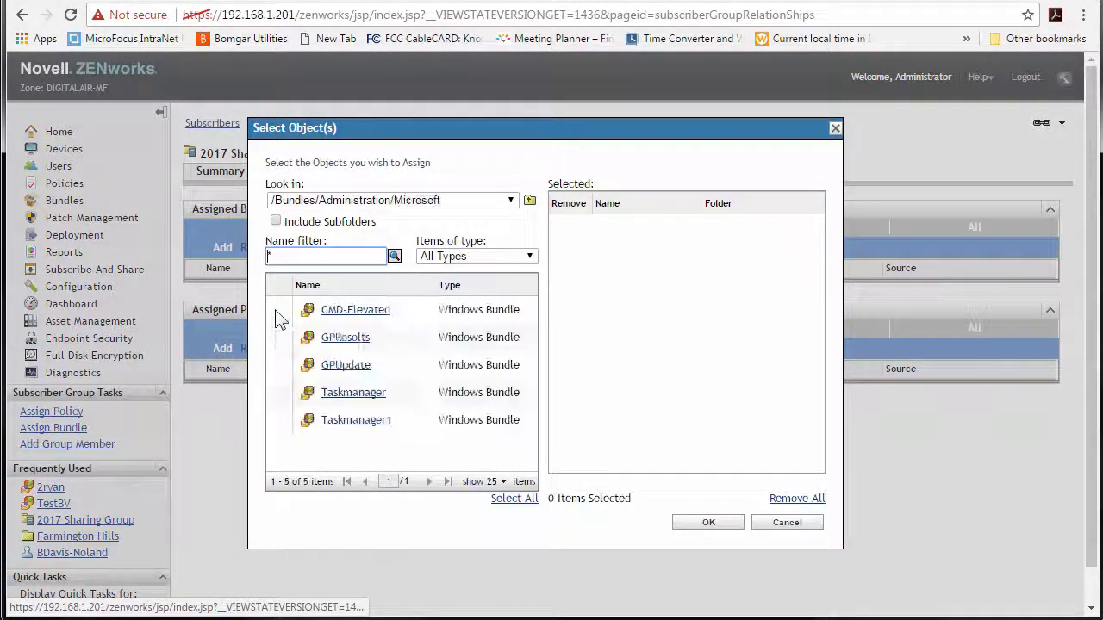
left_click(339, 311)
left_click(337, 339)
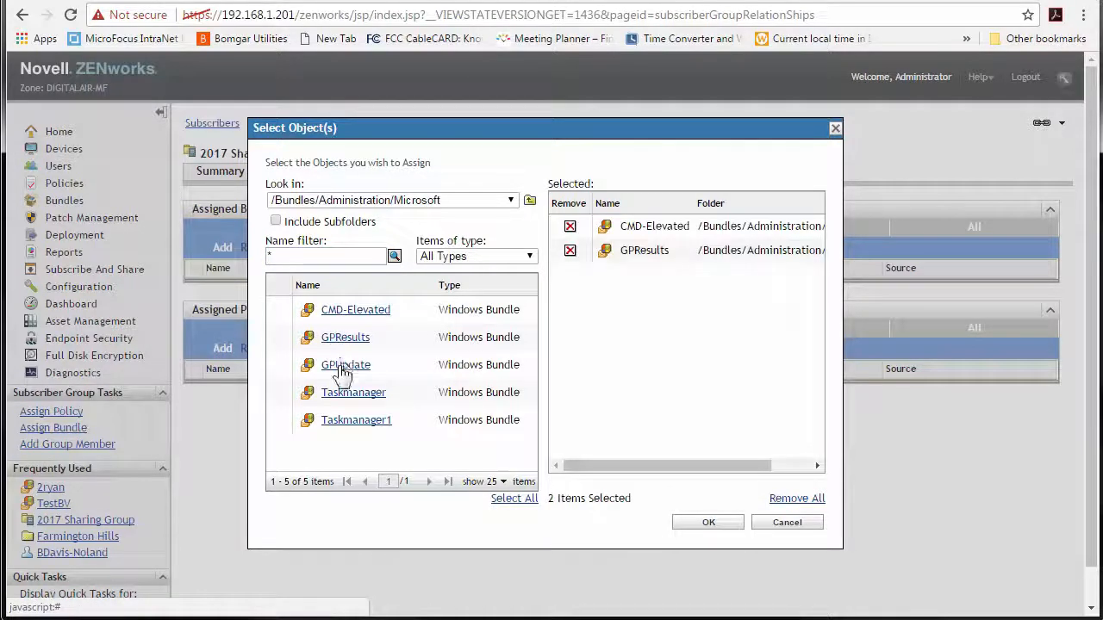
left_click(339, 366)
left_click(348, 396)
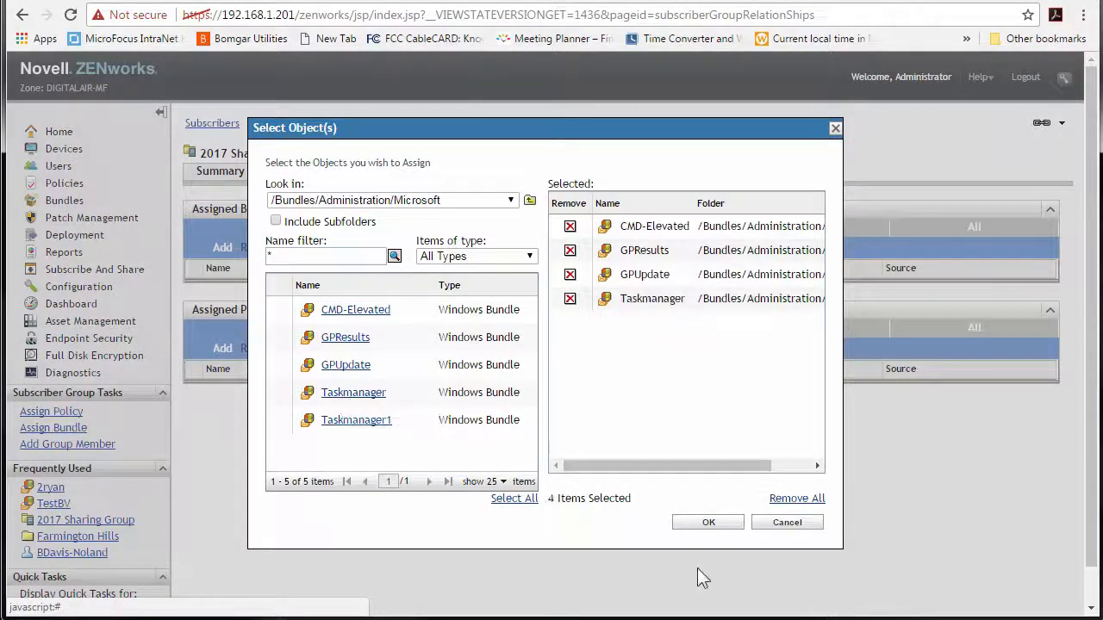
left_click(709, 522)
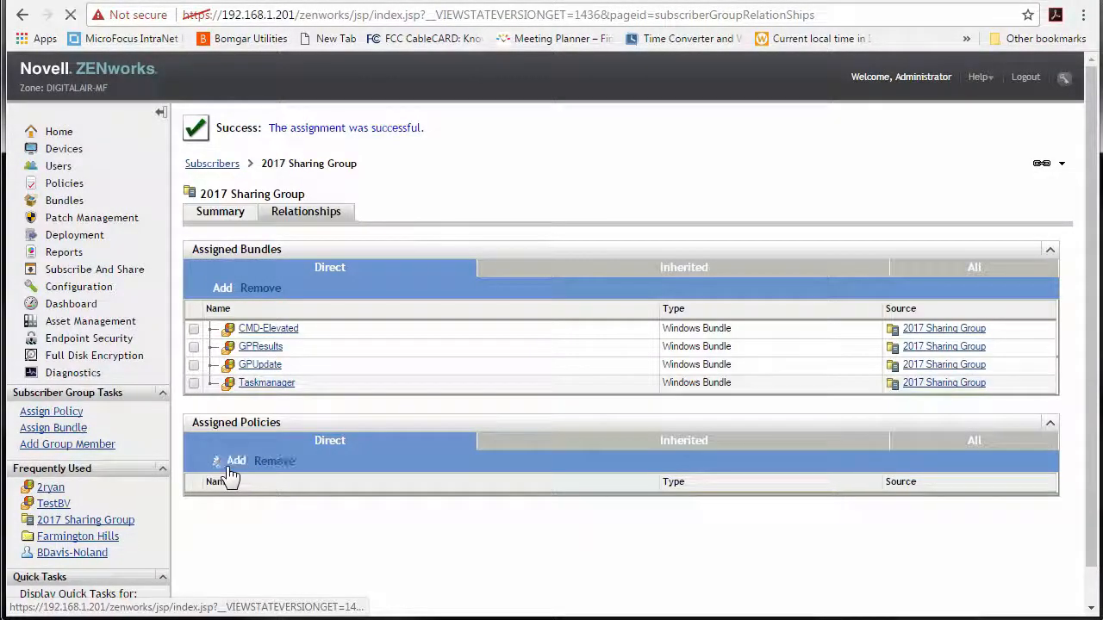
- Assign the DLUTest Rights policy from TEST/ZCCAdmin2 and return to the group summary
left_click(222, 460)
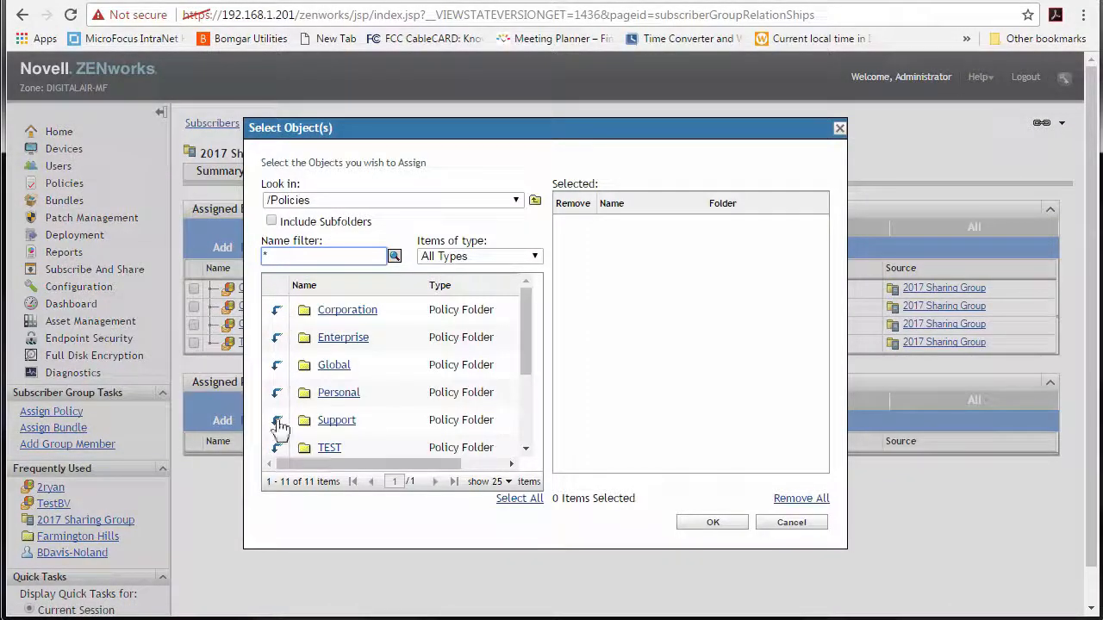
left_click(276, 450)
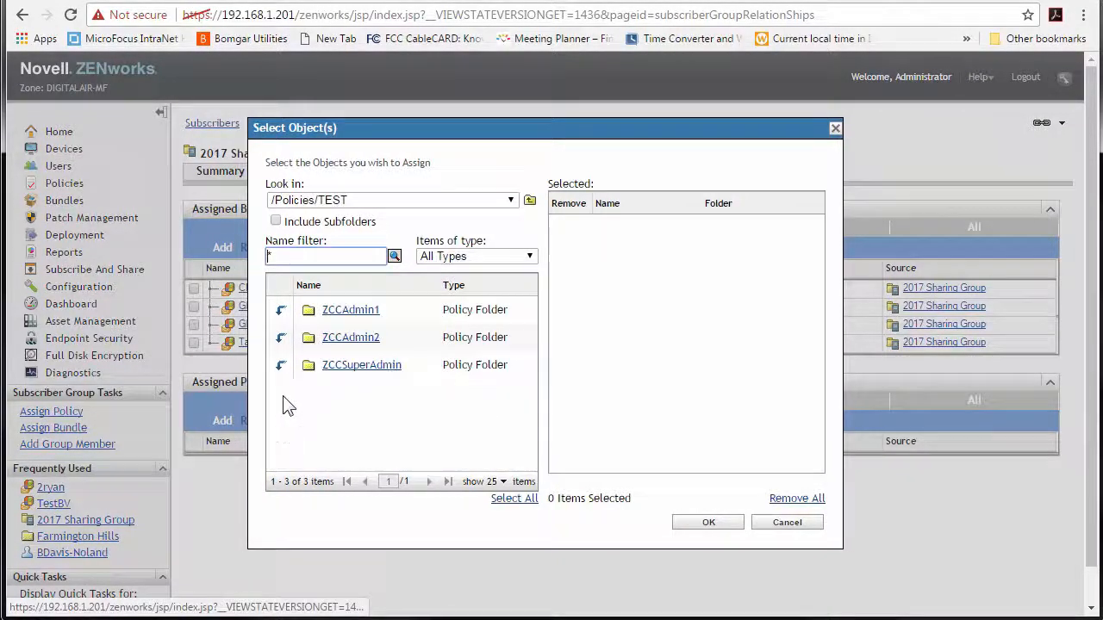
left_click(277, 338)
left_click(340, 312)
left_click(711, 523)
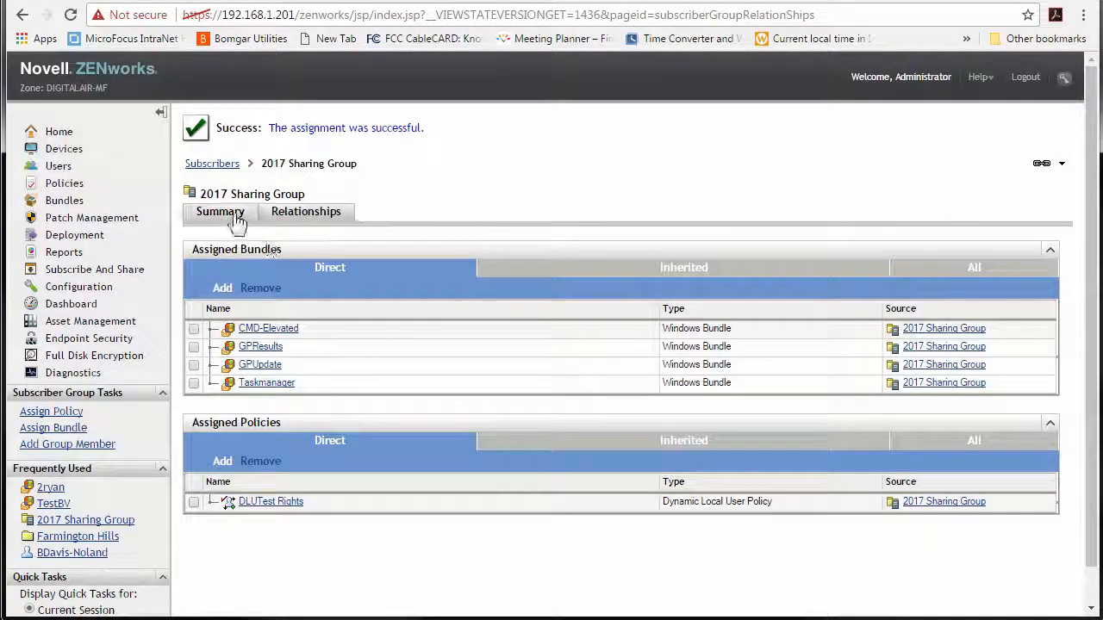
left_click(234, 215)
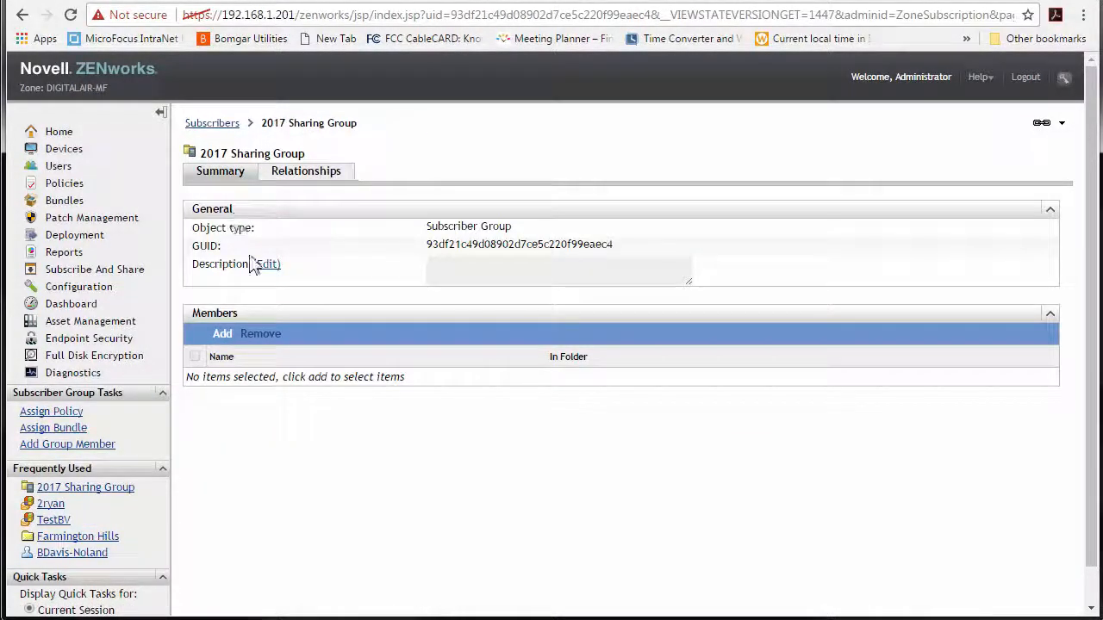
- Close the group's member selection without adding anyone and go to the Subscriber Keys list
left_click(222, 333)
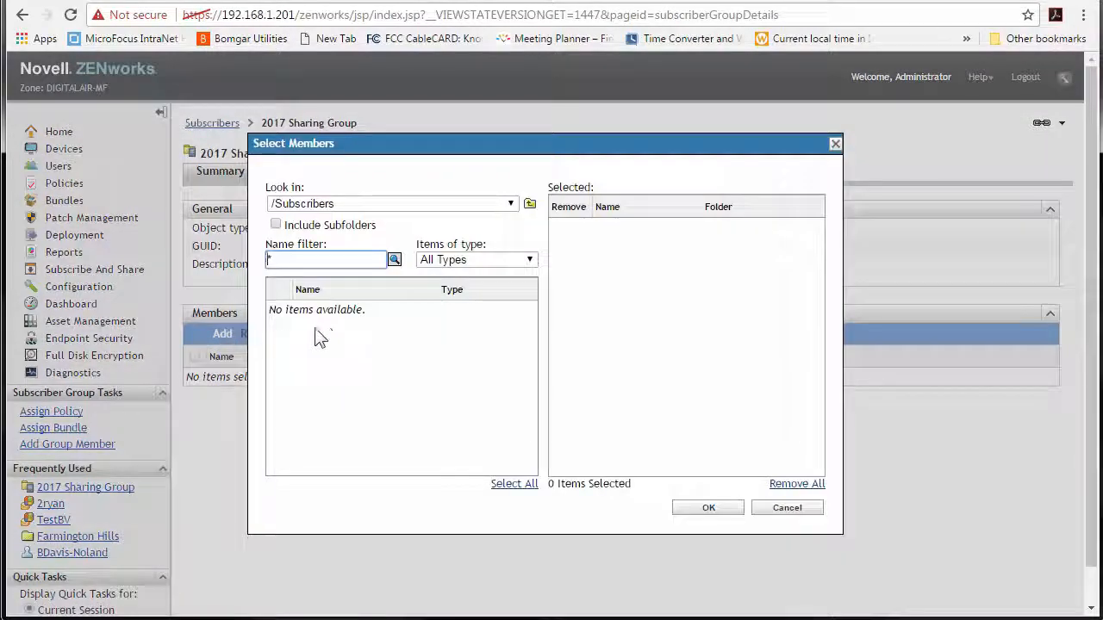
left_click(785, 510)
left_click(213, 125)
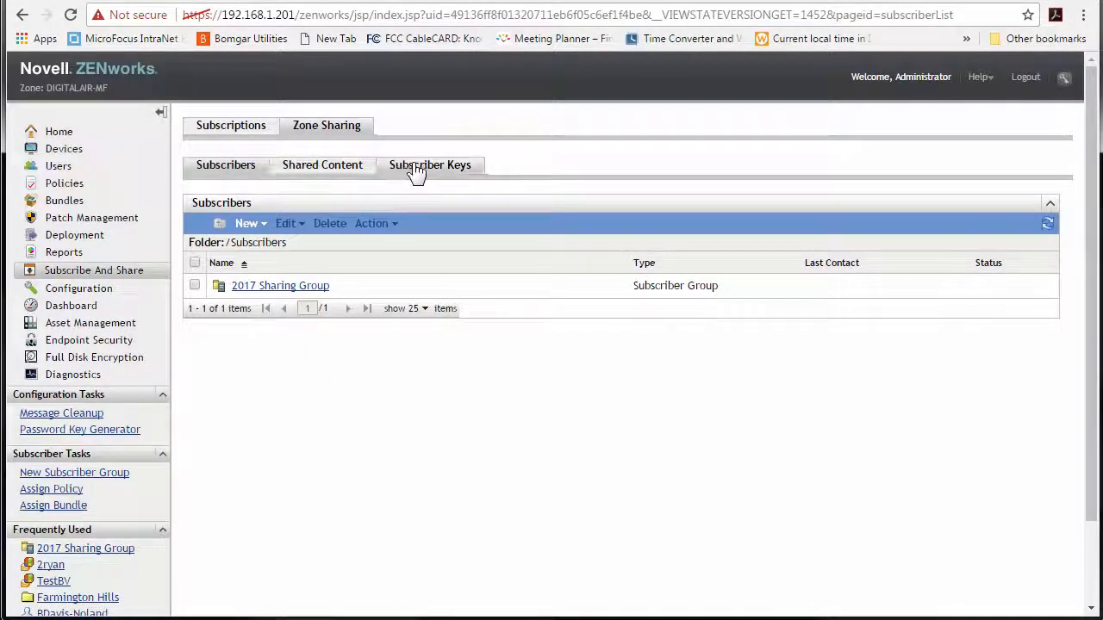
left_click(417, 170)
- Set 2017 Sharing Group as the 11.4.3_DigitalAir-MF_Zone key's group membership and apply it
left_click(277, 285)
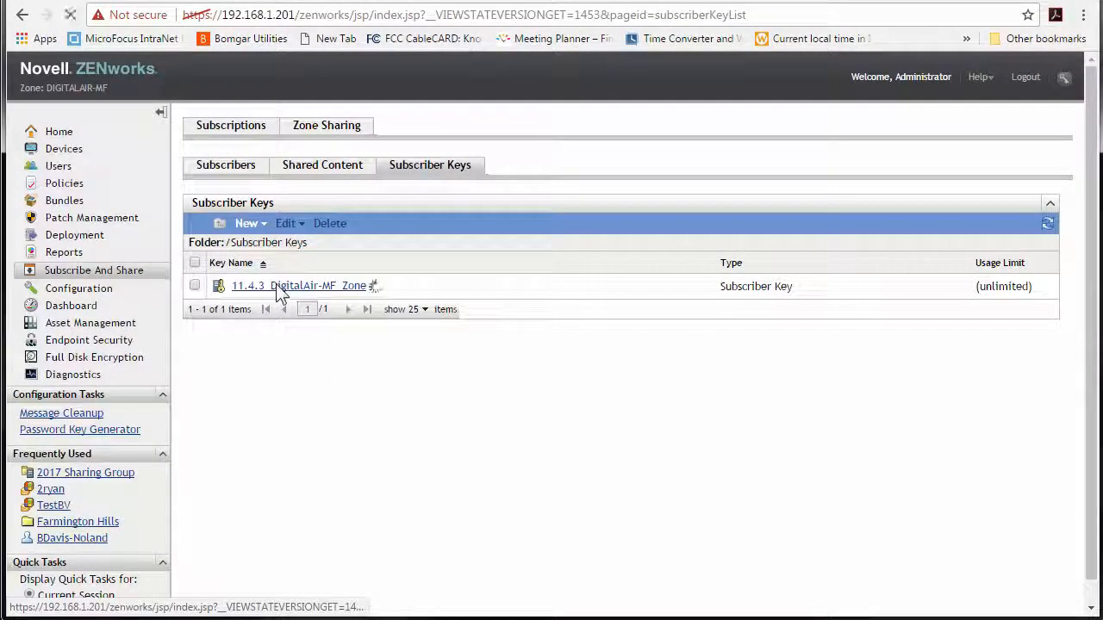
scroll(203, 510, "down", 1)
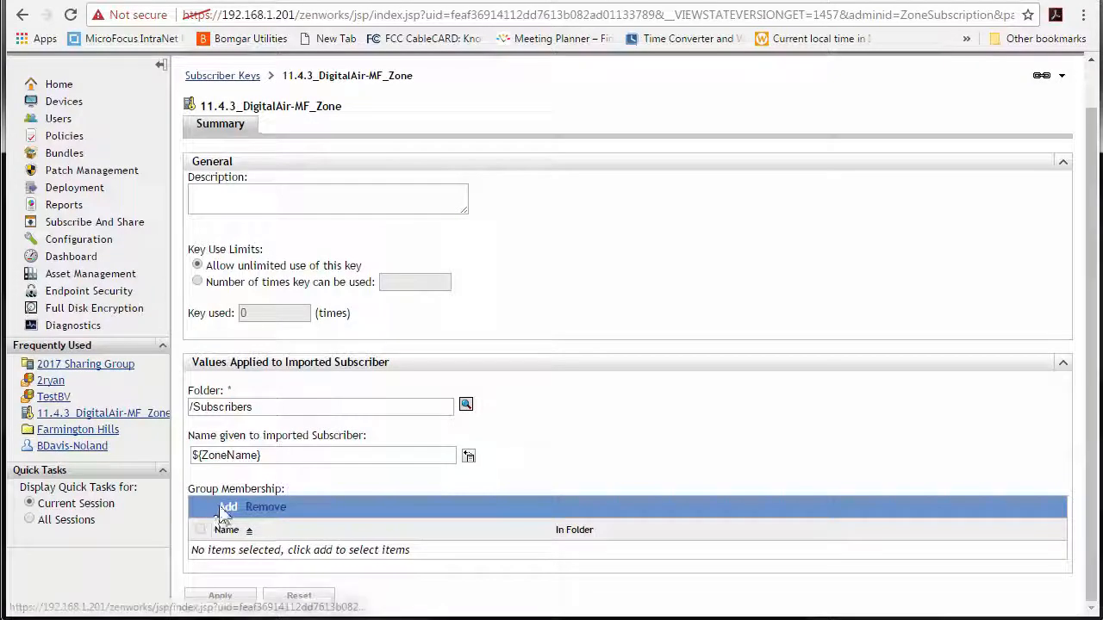
left_click(227, 508)
left_click(345, 258)
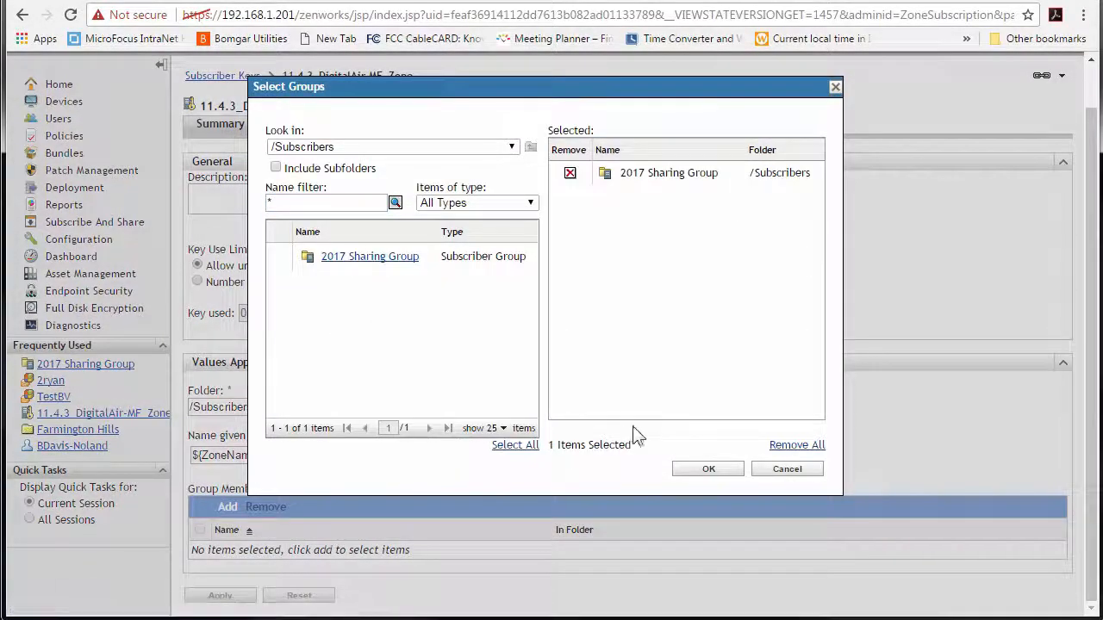
left_click(709, 468)
scroll(579, 413, "down", 1)
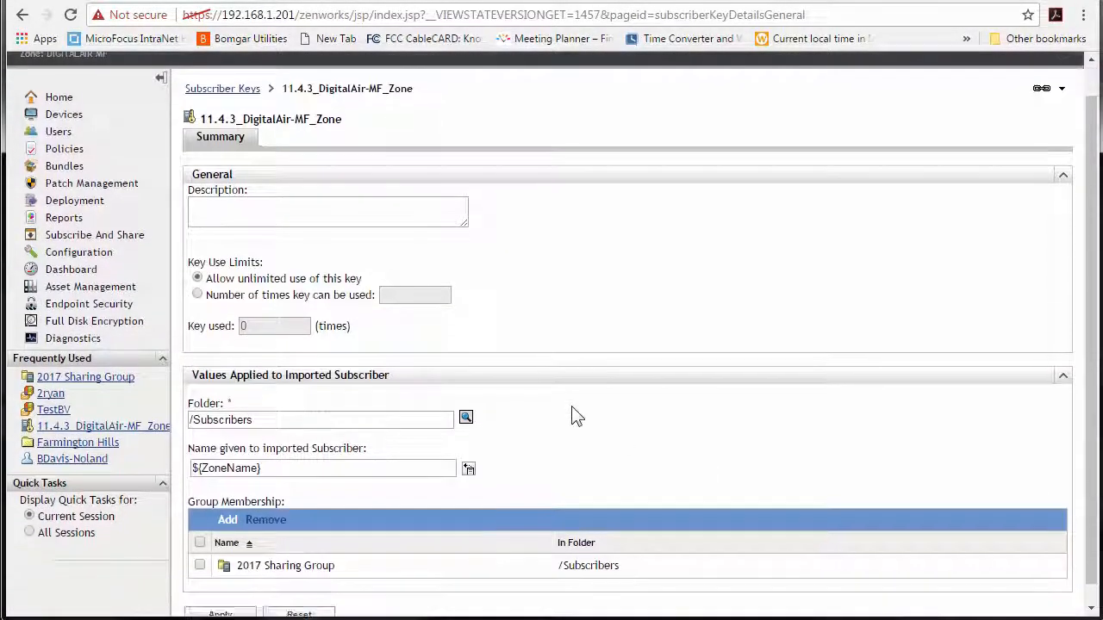
left_click(230, 598)
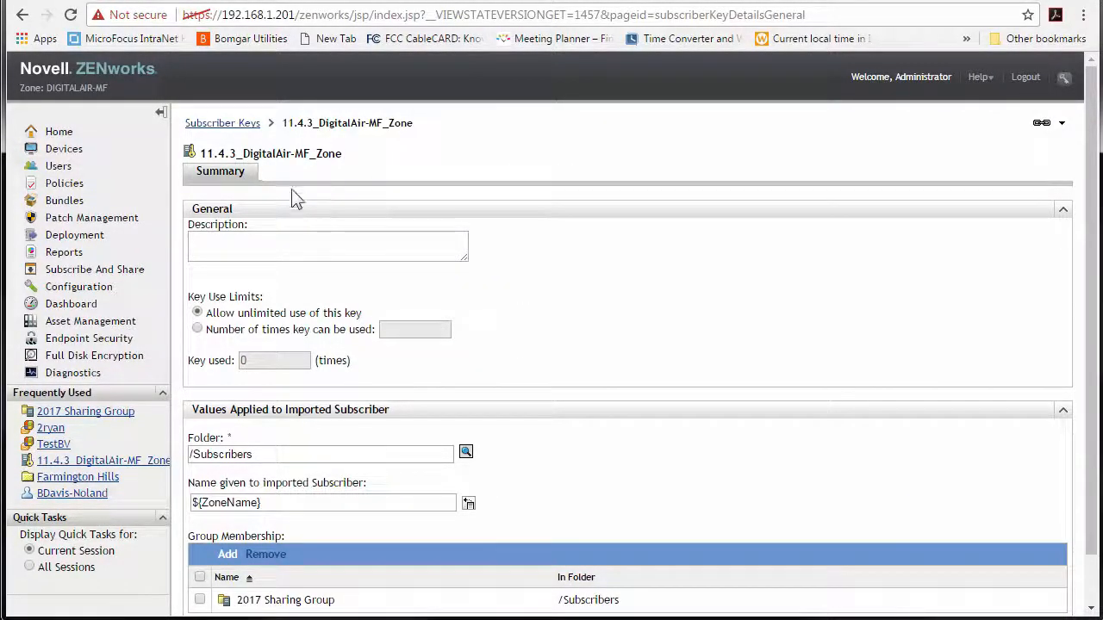
left_click(225, 123)
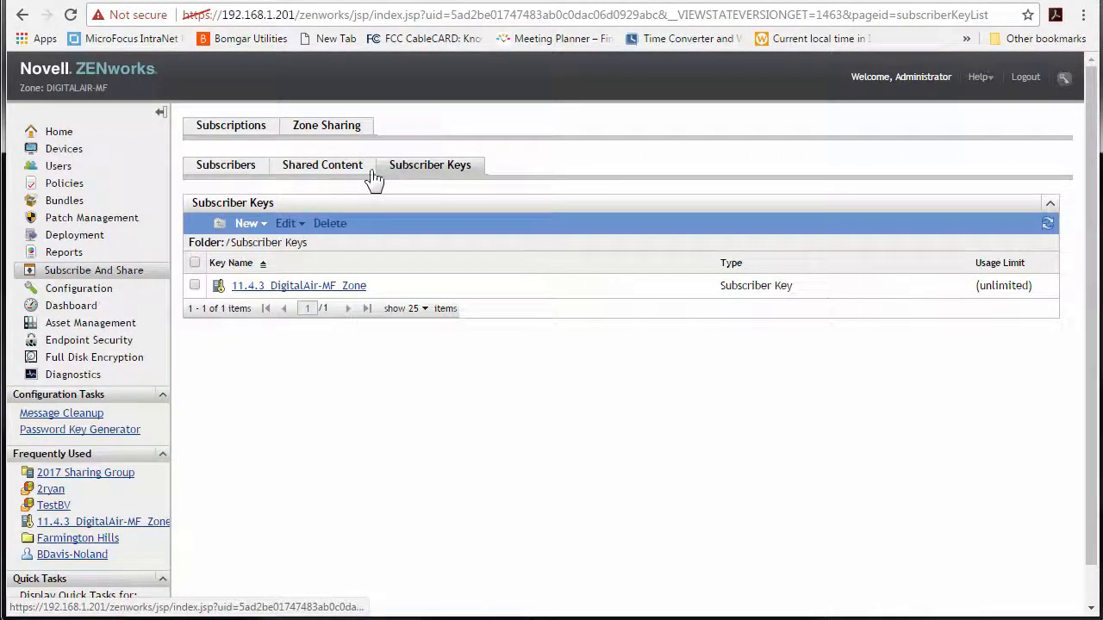
- Review the Subscribers list and the 2017 Sharing Group's assigned bundles and policies
left_click(226, 171)
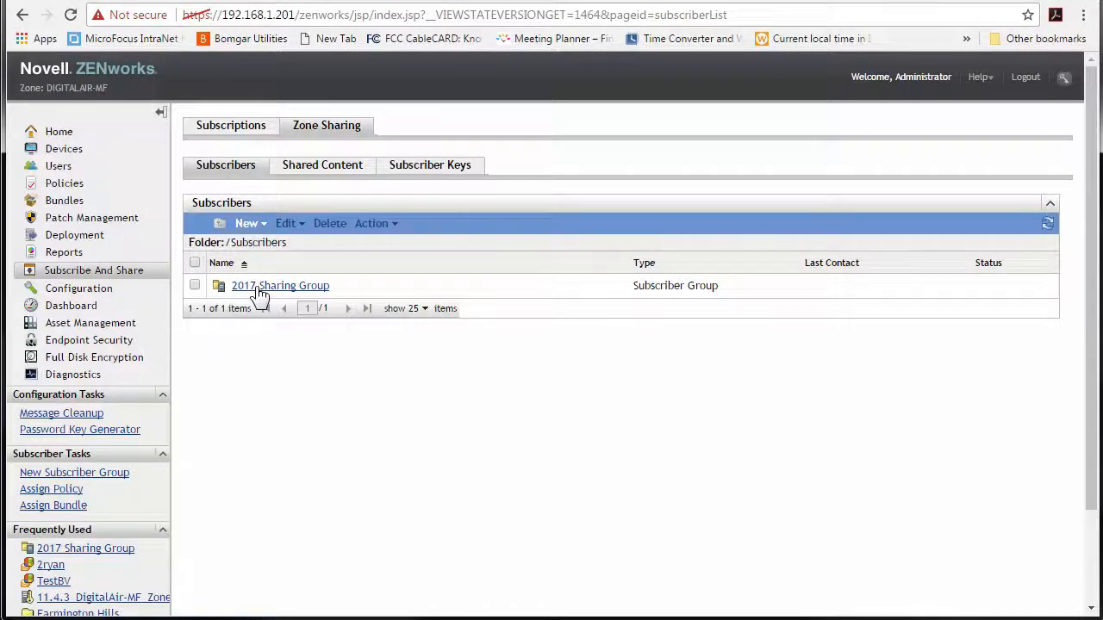
left_click(256, 223)
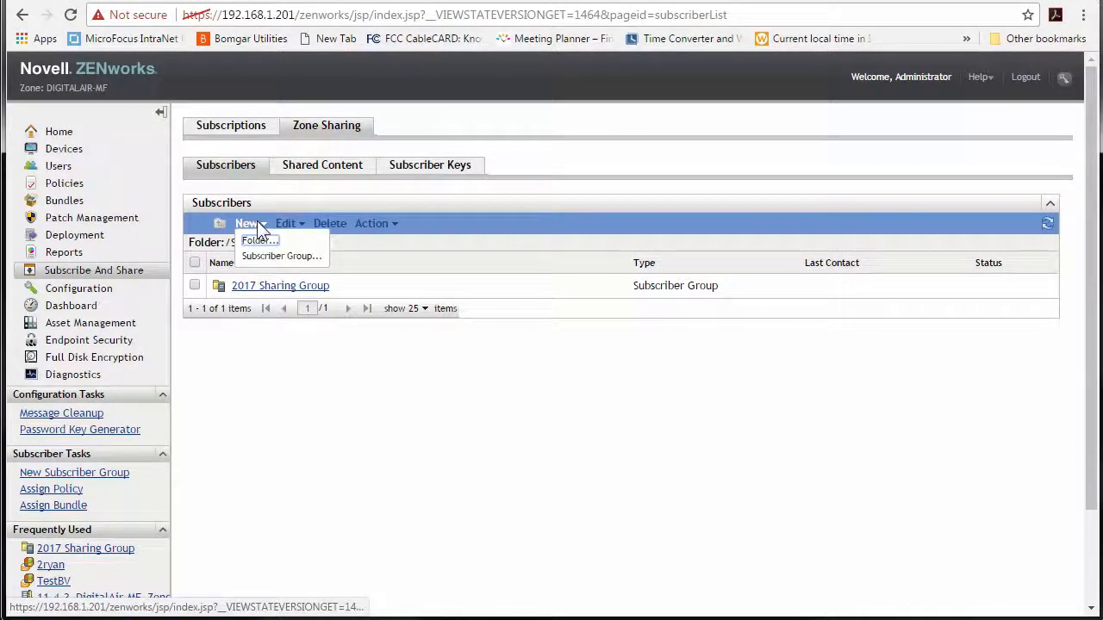
left_click(430, 165)
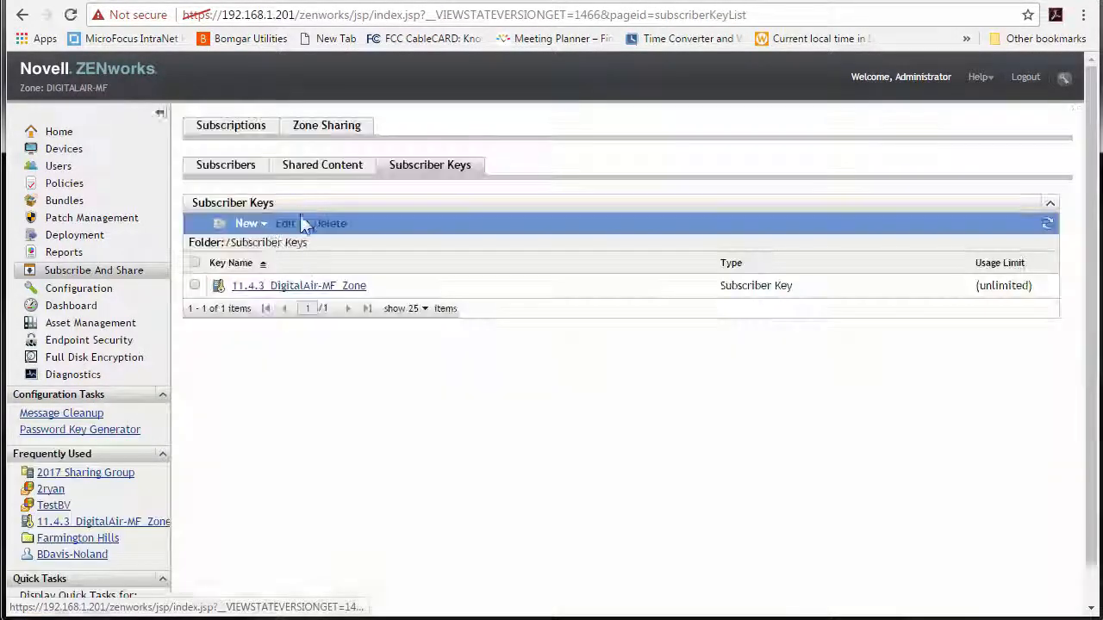
left_click(262, 226)
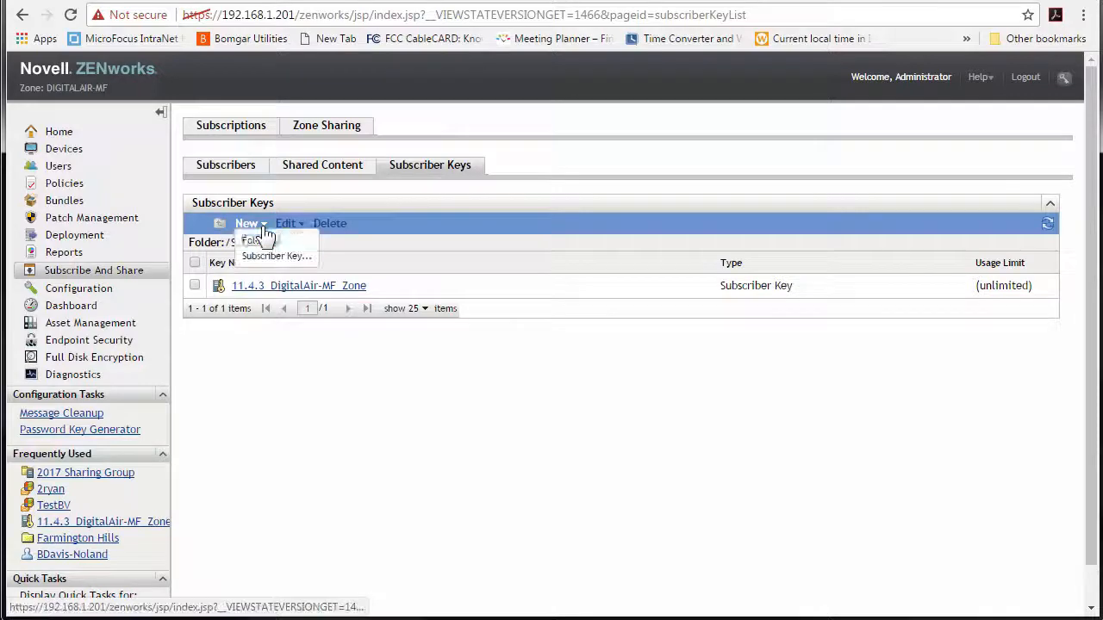
left_click(226, 167)
left_click(282, 287)
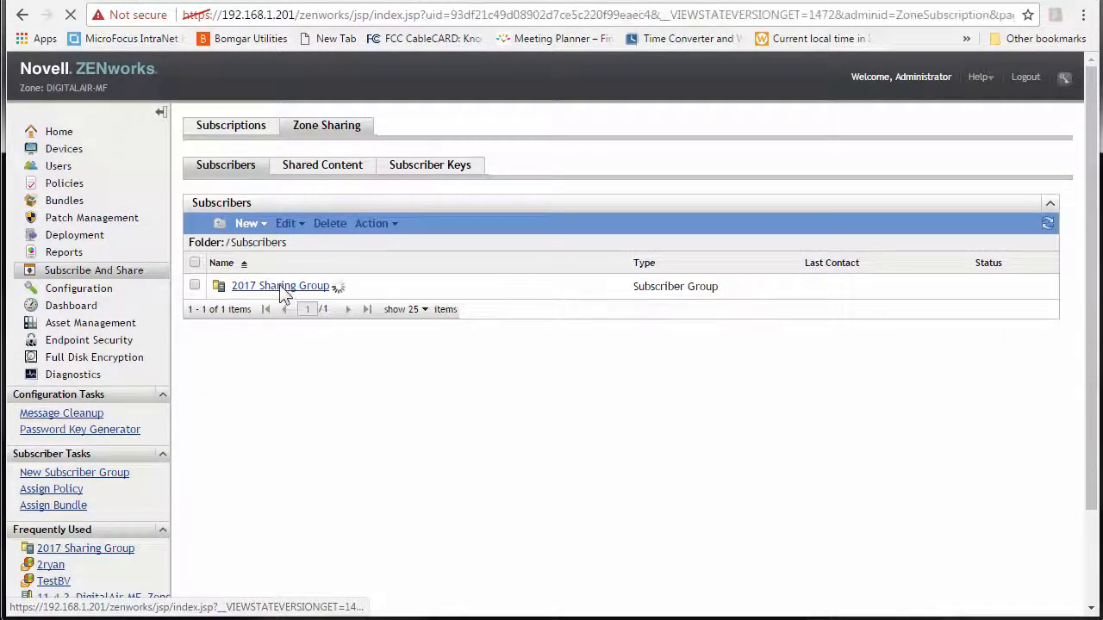
left_click(308, 182)
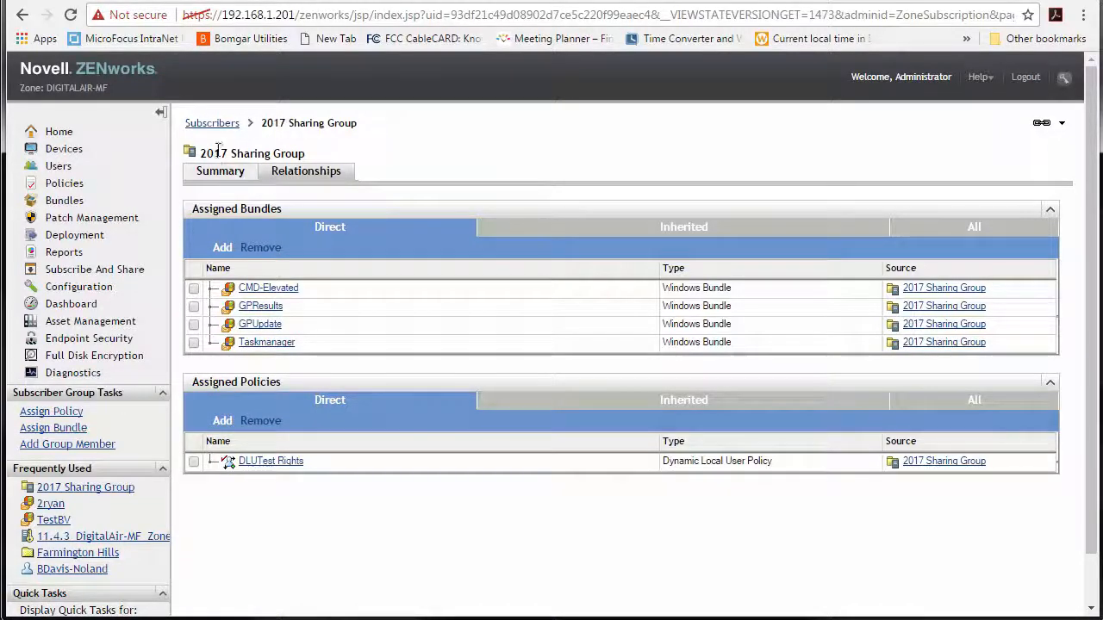
left_click(208, 123)
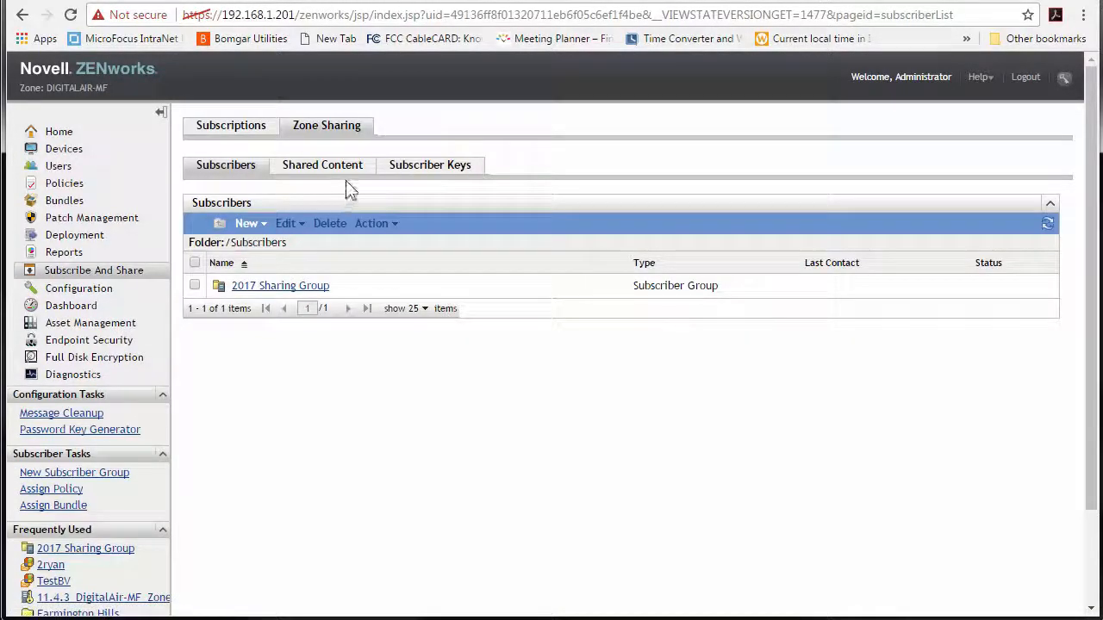
- Recheck the key's details, then copy the 11.4.3_DigitalAir-MF_Zone key name from the Subscriber Keys list
left_click(394, 170)
left_click(270, 287)
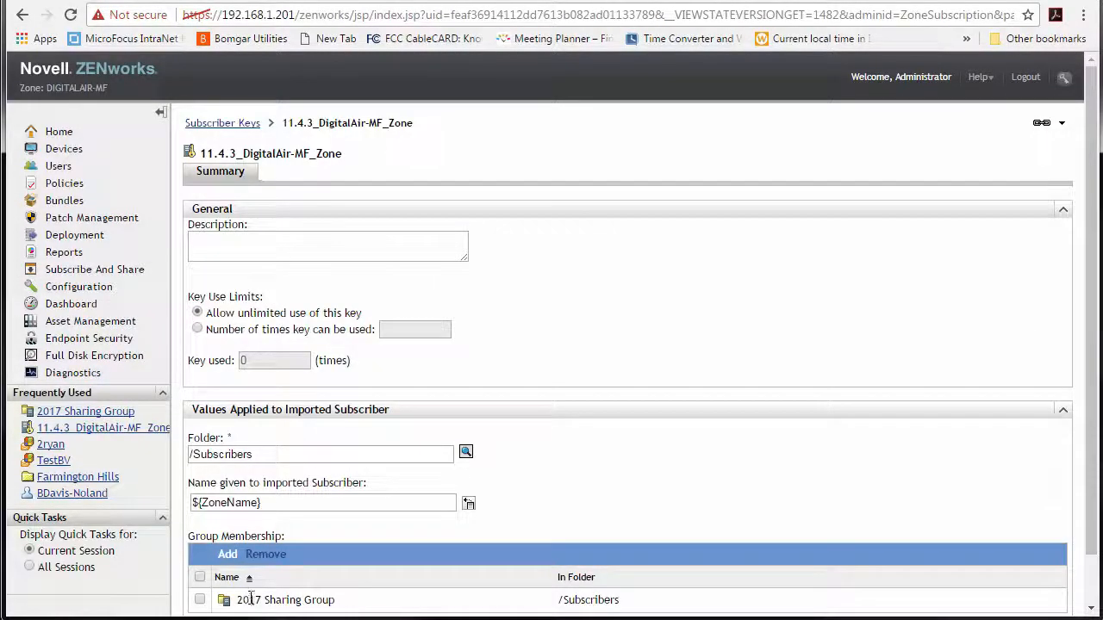
left_click_drag(335, 600, 226, 598)
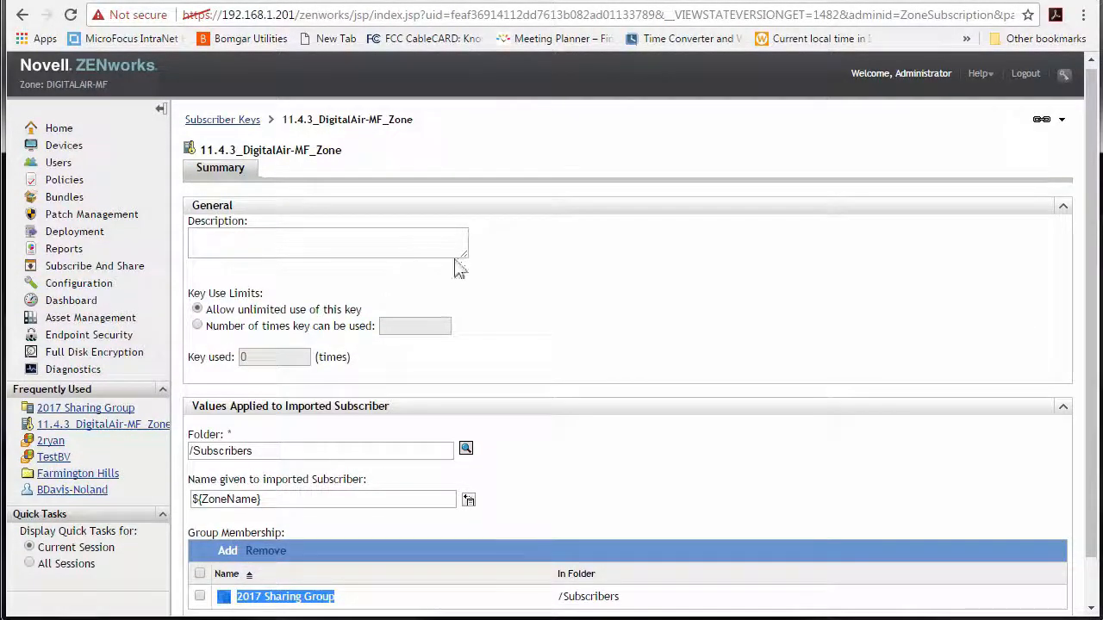
left_click(436, 235)
left_click(234, 121)
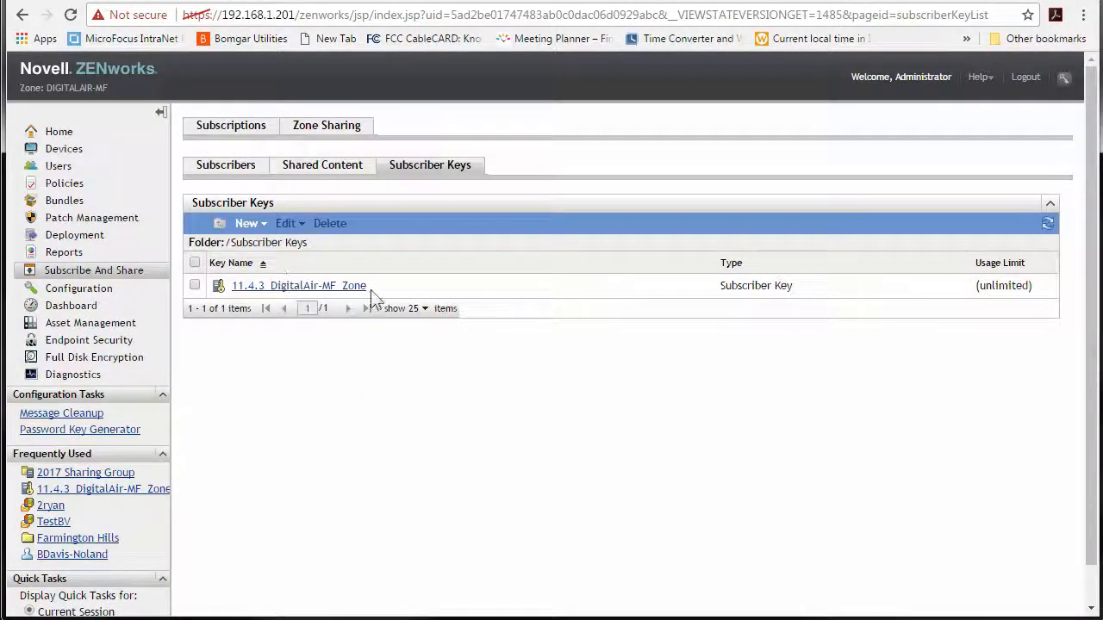
left_click_drag(368, 287, 233, 286)
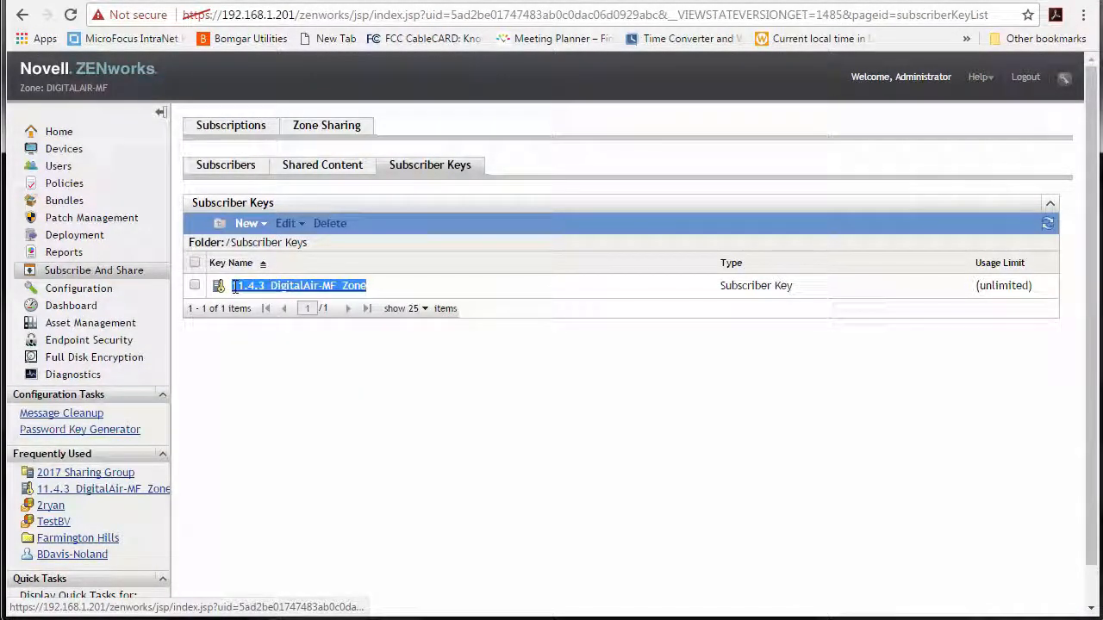
right_click(238, 287)
left_click(290, 419)
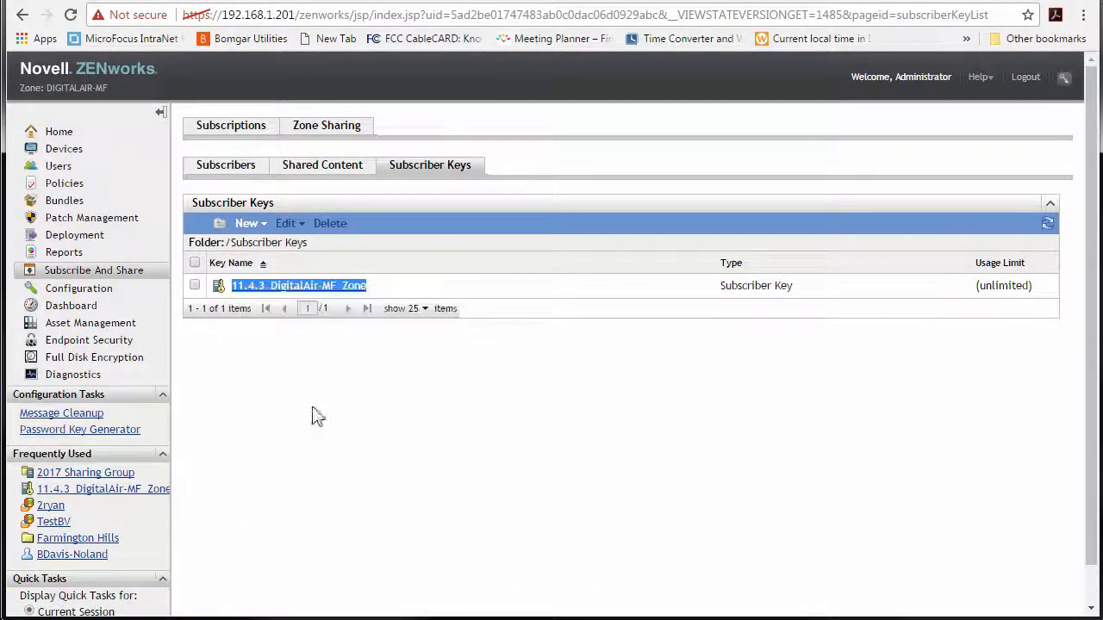
left_click(278, 2)
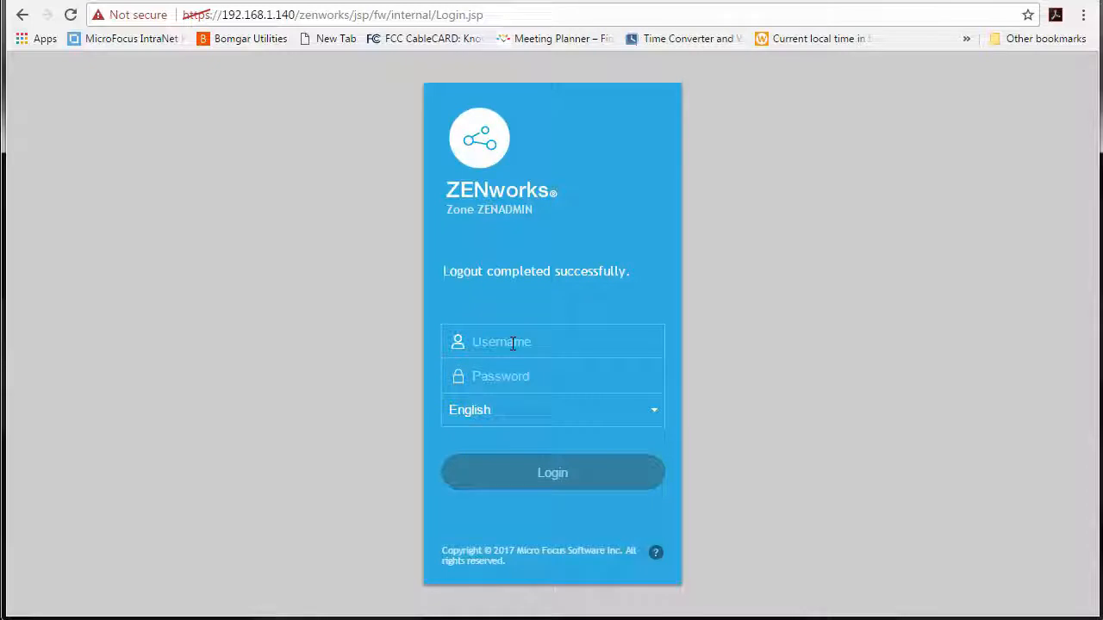
- Log in to the ZENADMIN zone with the administrator username and password
type("Admin")
key("Down")
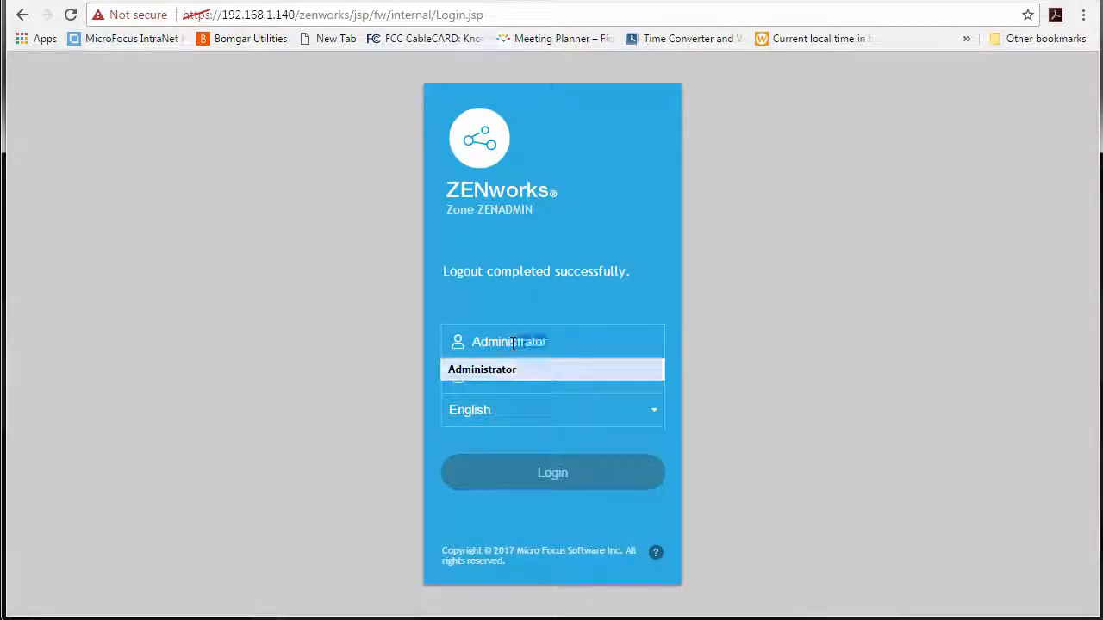
key("Return")
key("Tab")
type("••••••")
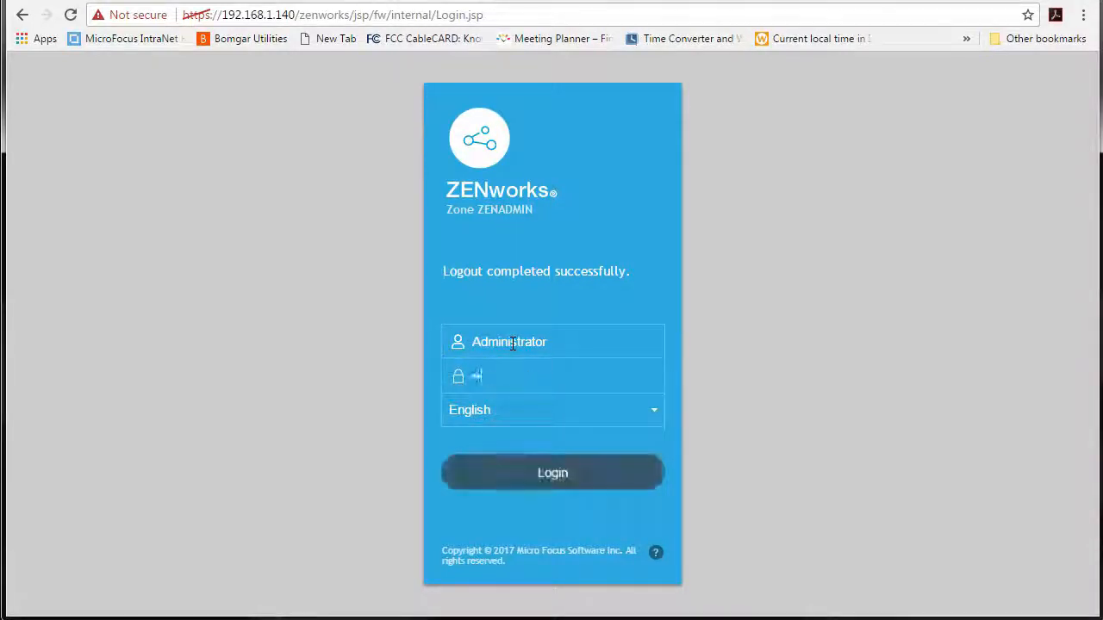
key("Return")
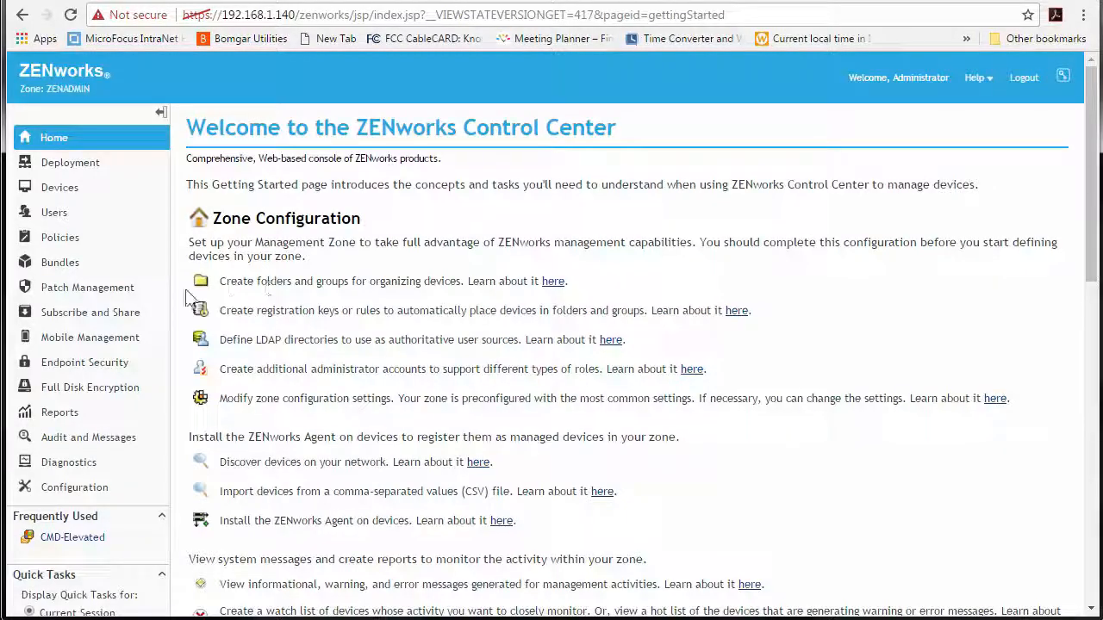
- Check the empty Subscriptions list and its New options, then move to the Policies list
left_click(88, 313)
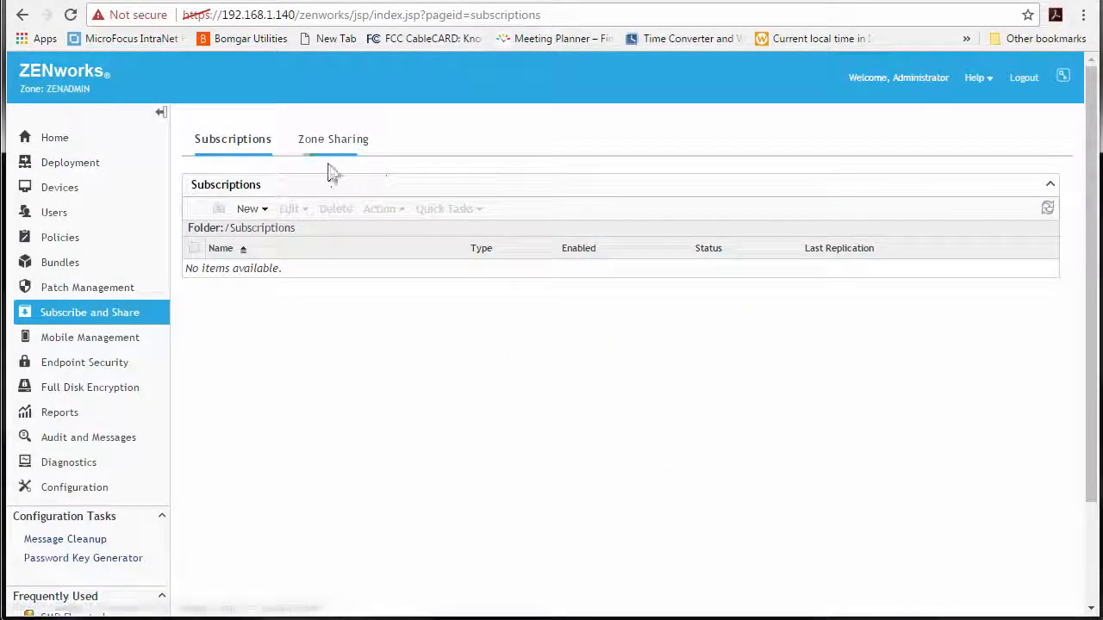
left_click(249, 209)
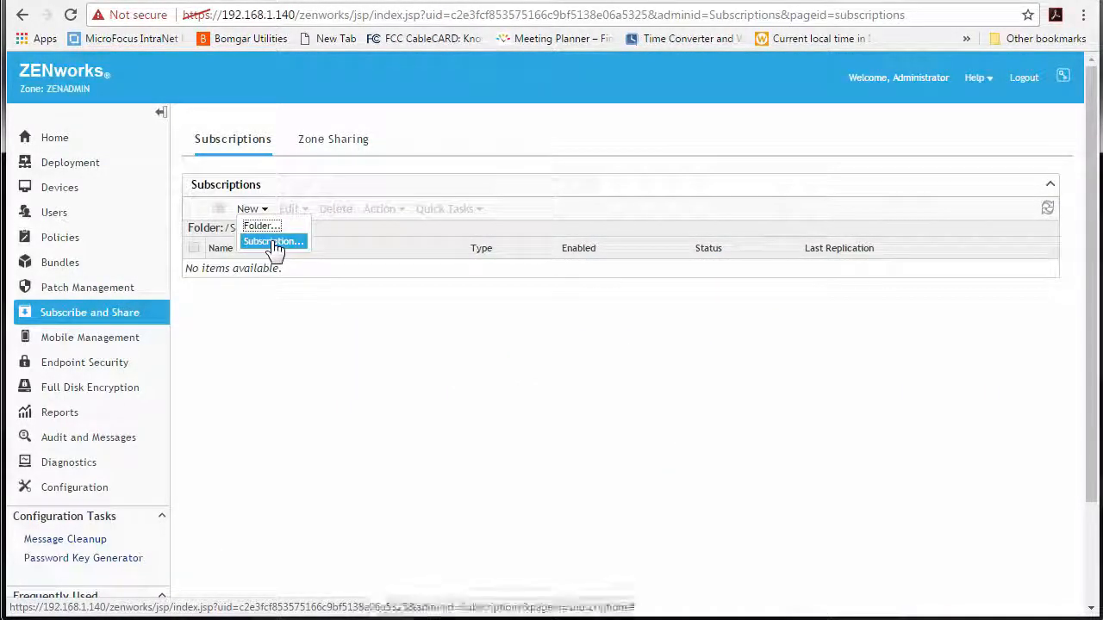
left_click(64, 238)
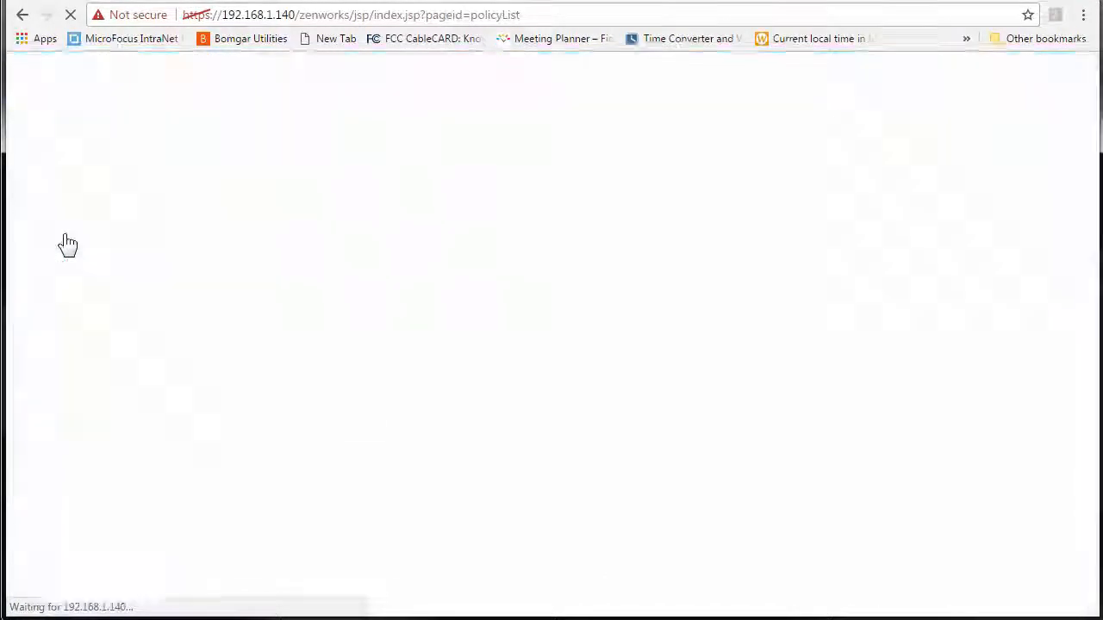
- Create a policy folder named Shared Policies
left_click(258, 175)
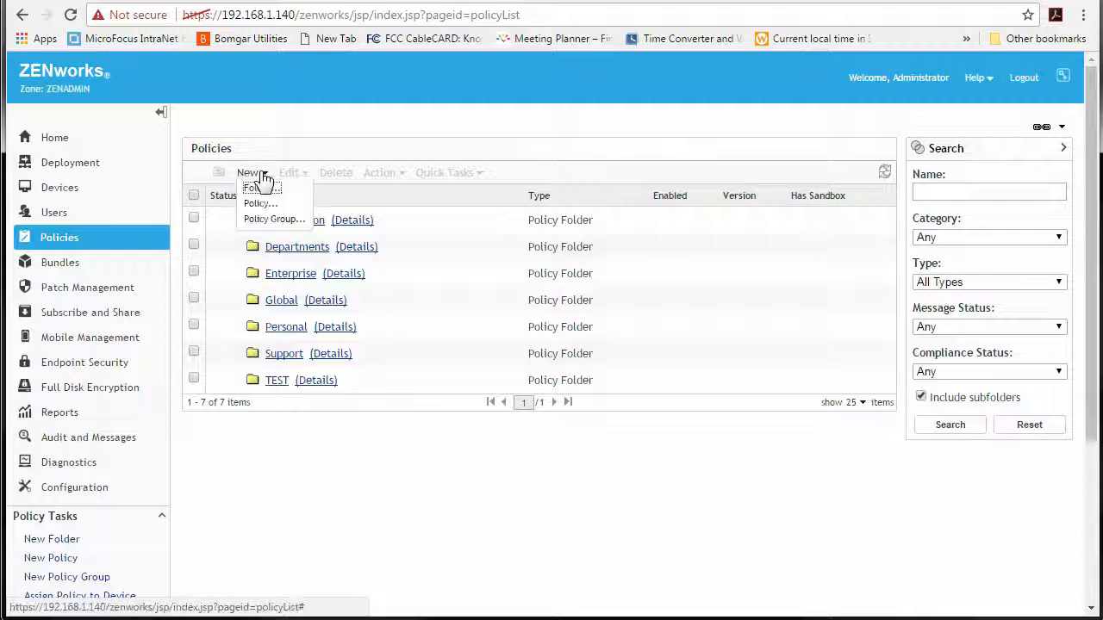
left_click(269, 189)
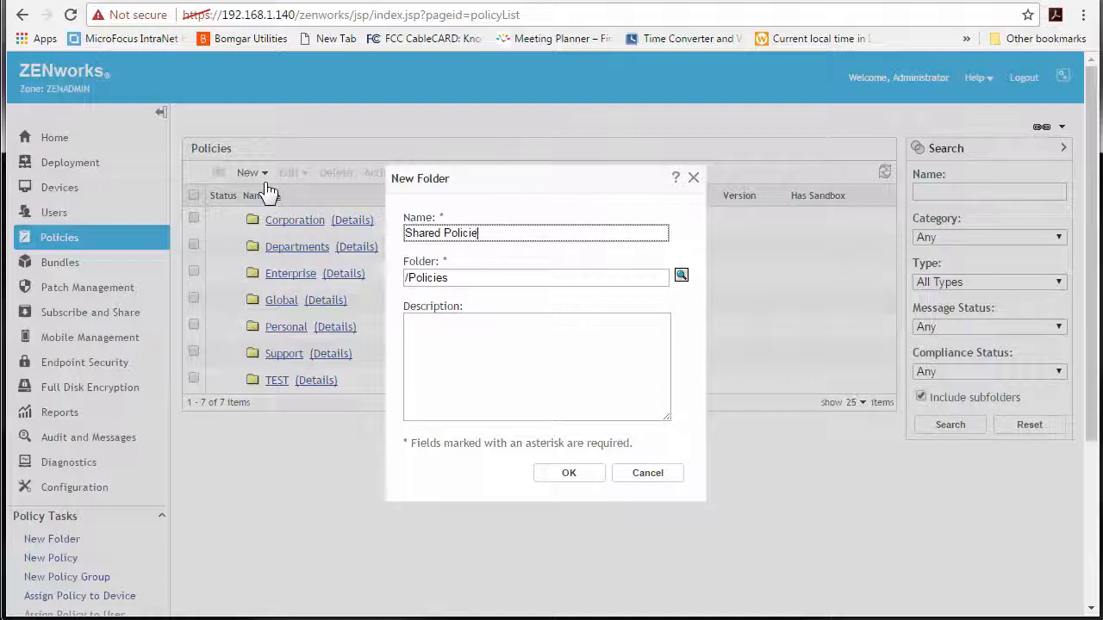
left_click(556, 473)
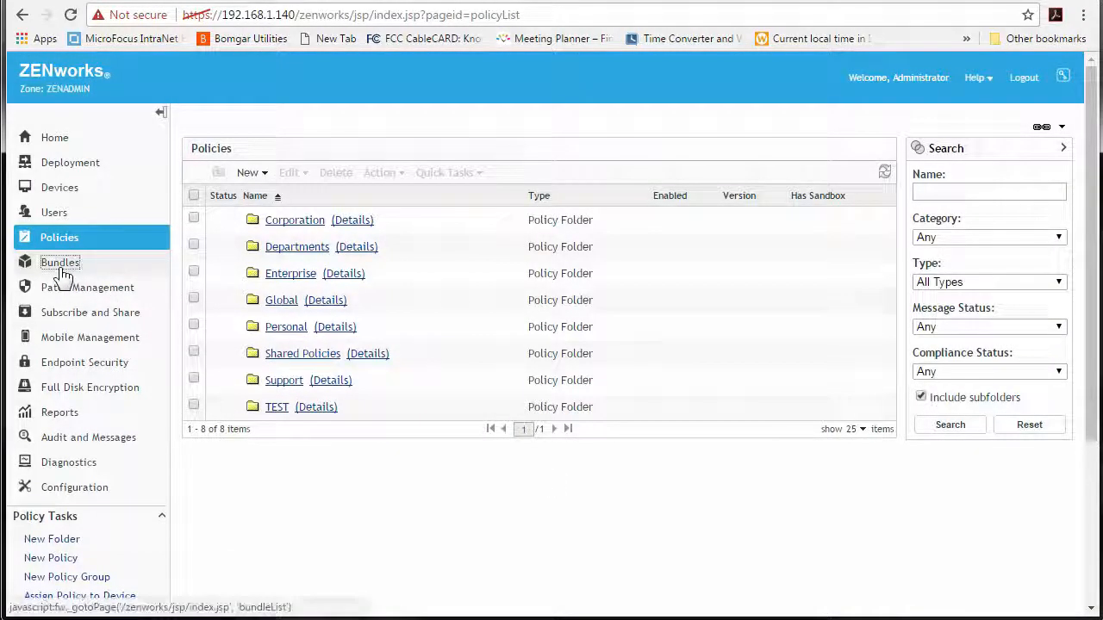
- Create a bundle folder named Shared Bundles and return to the Subscriptions page
left_click(64, 262)
left_click(260, 178)
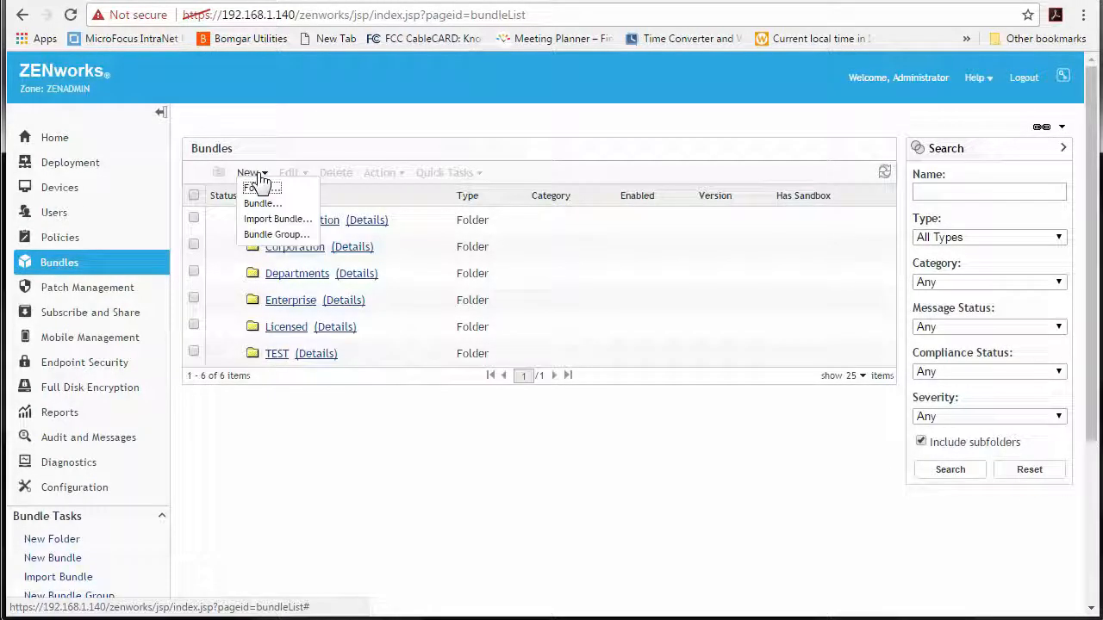
left_click(277, 191)
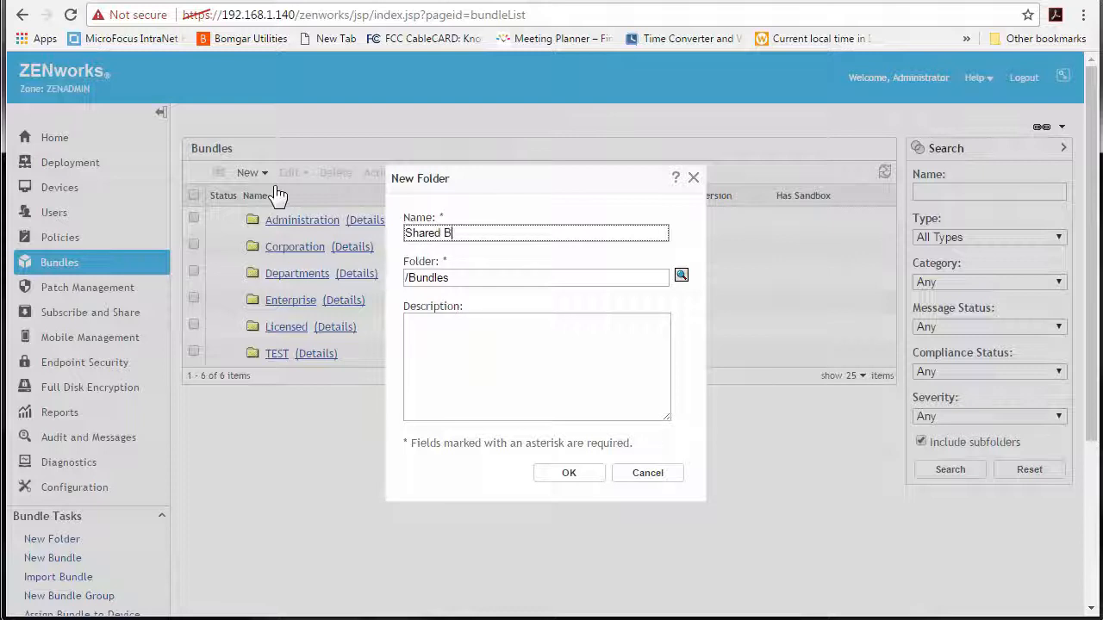
left_click(562, 475)
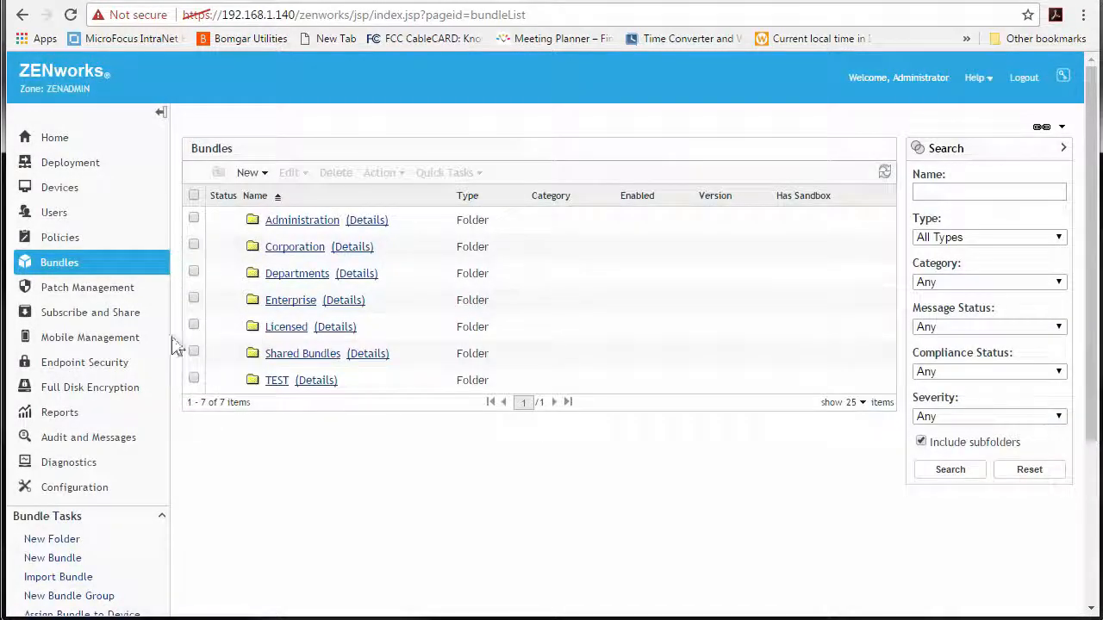
left_click(105, 313)
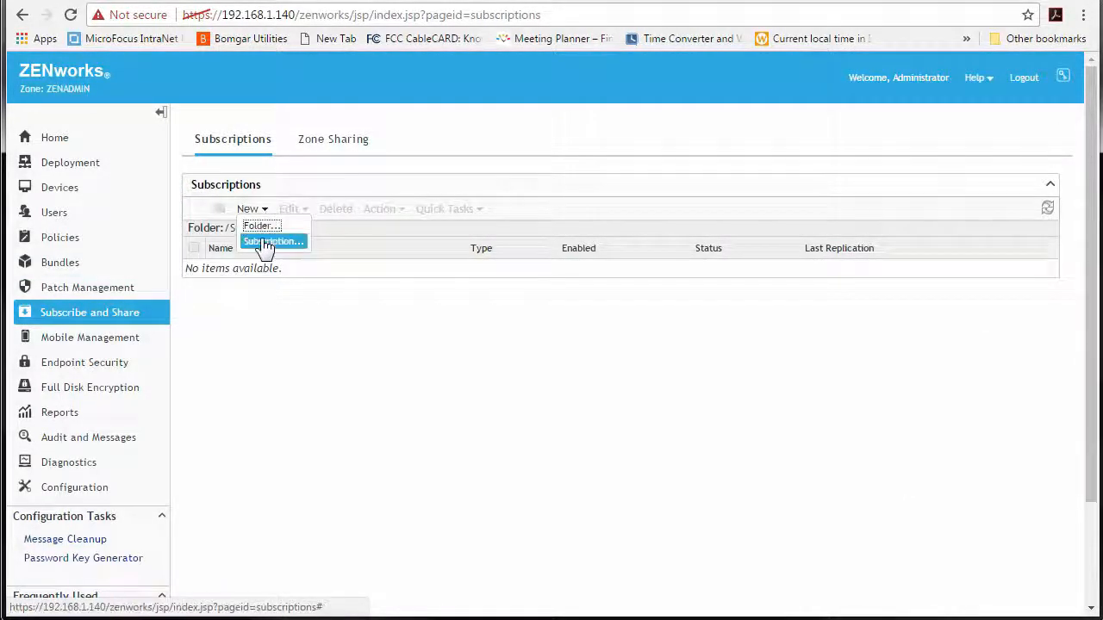
- Begin a ZENworks Subscription named '11.4.3 Subscription Zone' and advance to remote server details
left_click(265, 244)
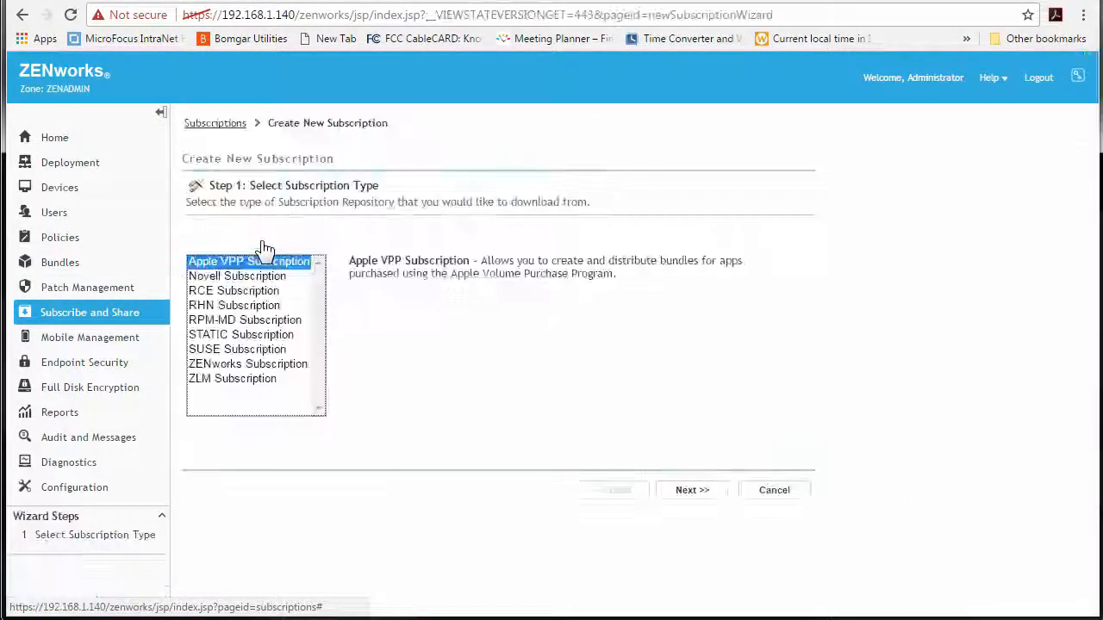
left_click(250, 366)
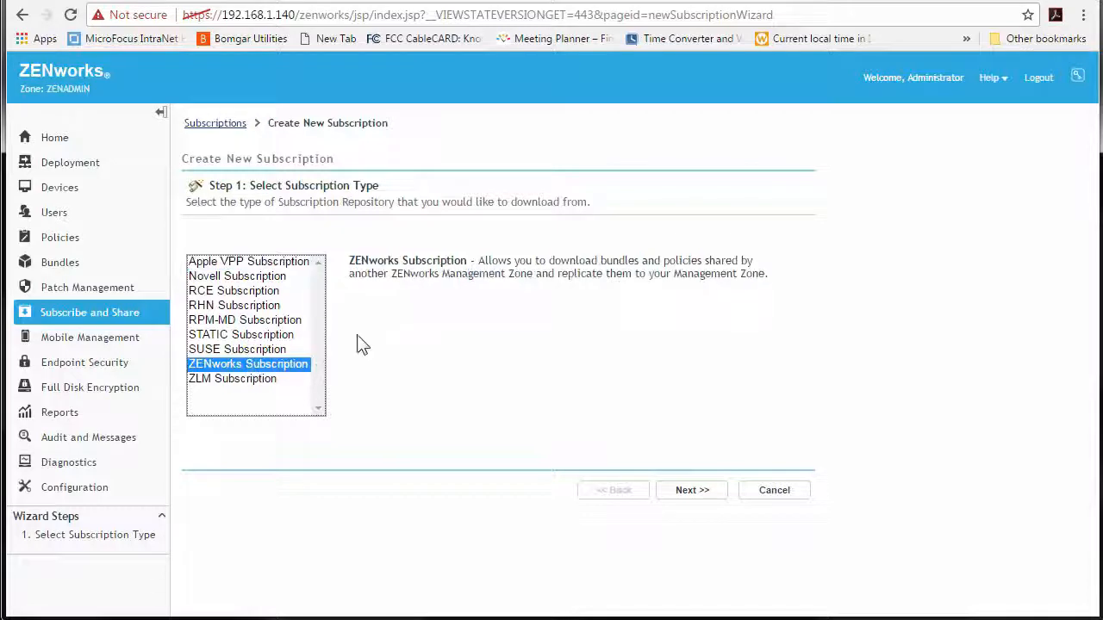
left_click(692, 490)
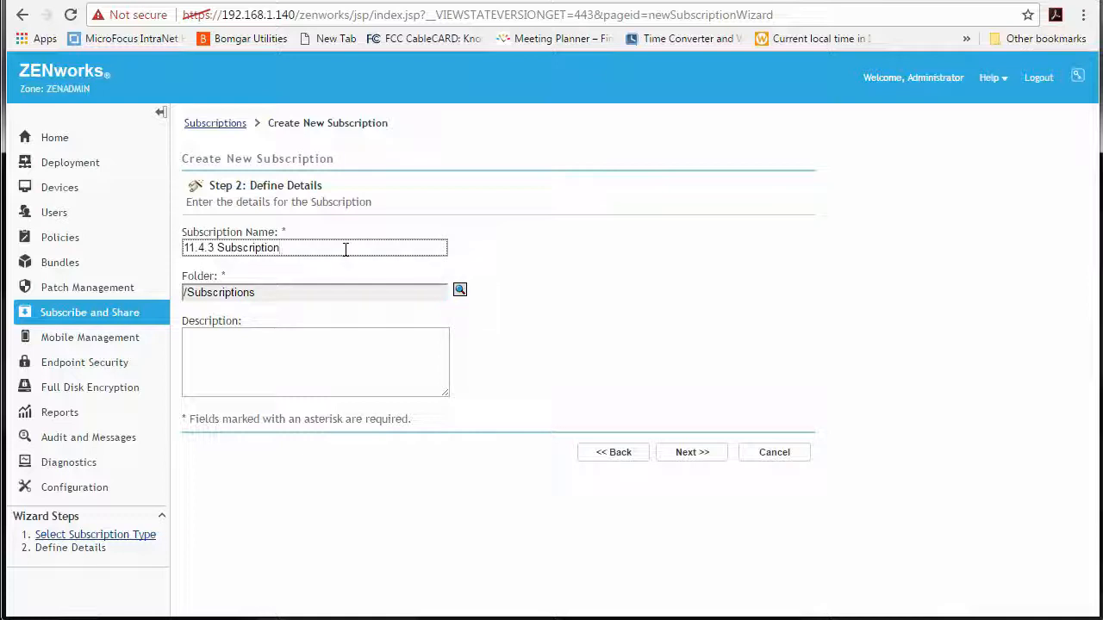
type("e")
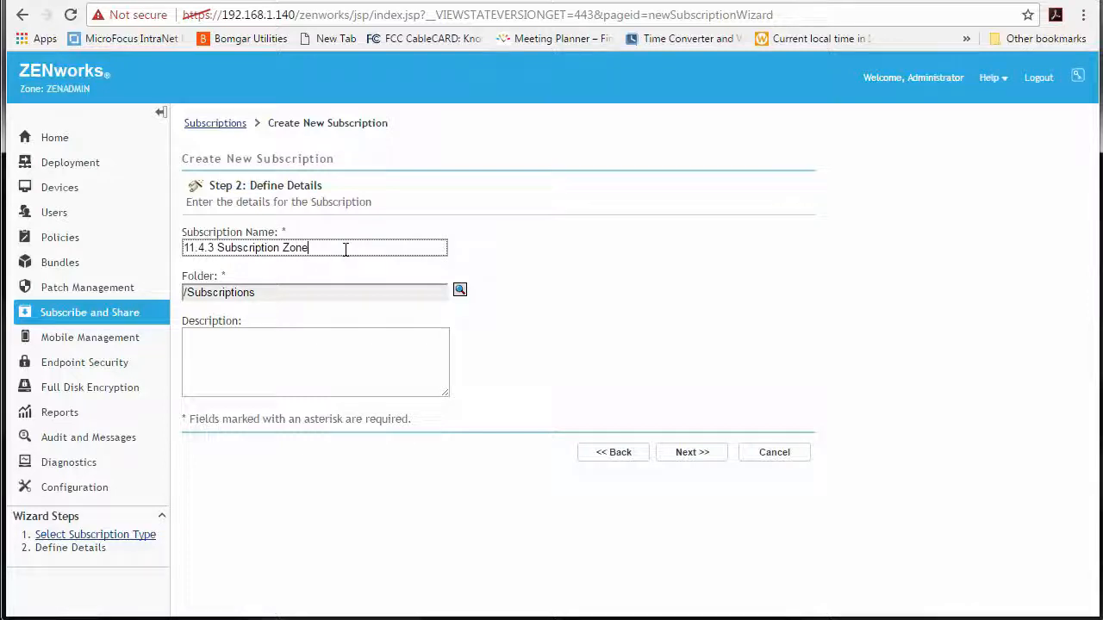
left_click(684, 454)
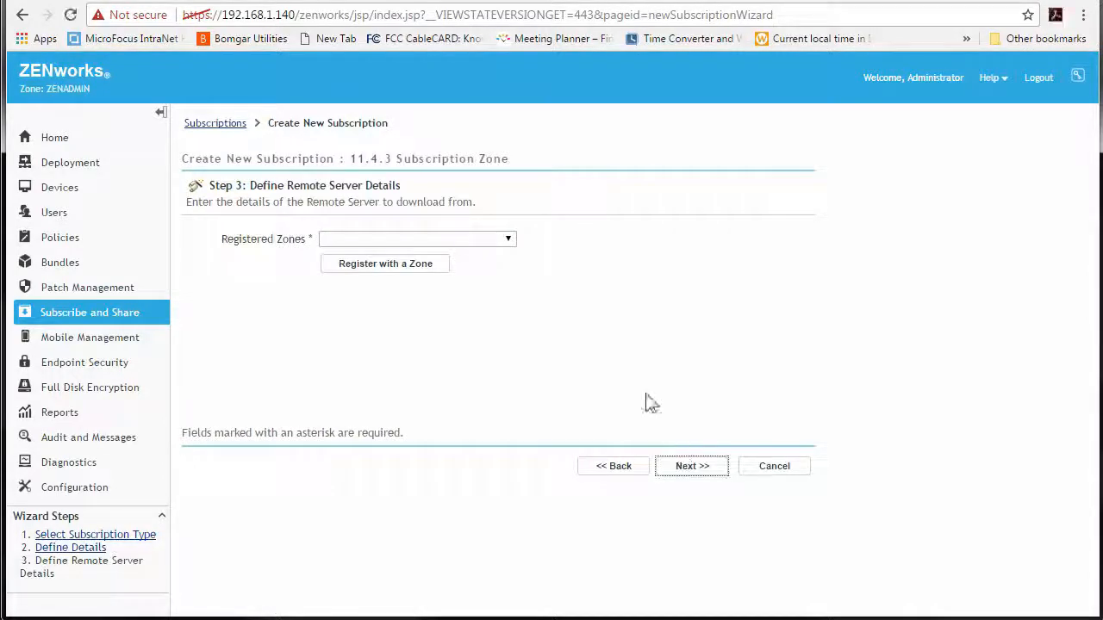
- Register with the DigitalAir-MF zone at 192.168.1.201 using the pasted subscriber key, then view its console
left_click(407, 266)
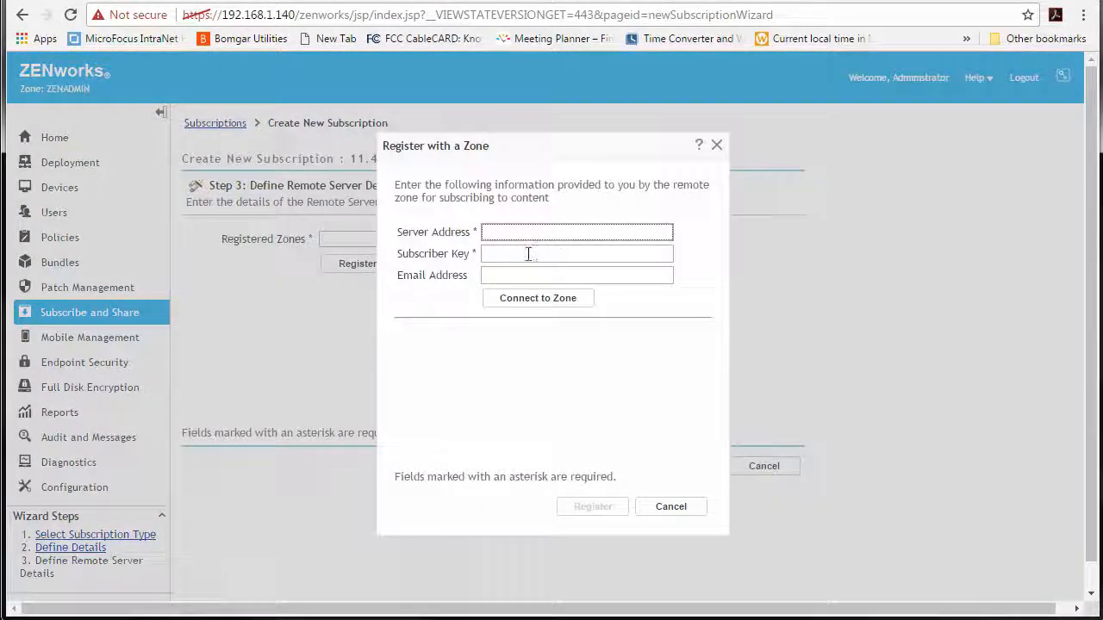
left_click(528, 254)
type("11.4.3_DigitalAir-MF_Zone")
left_click(542, 233)
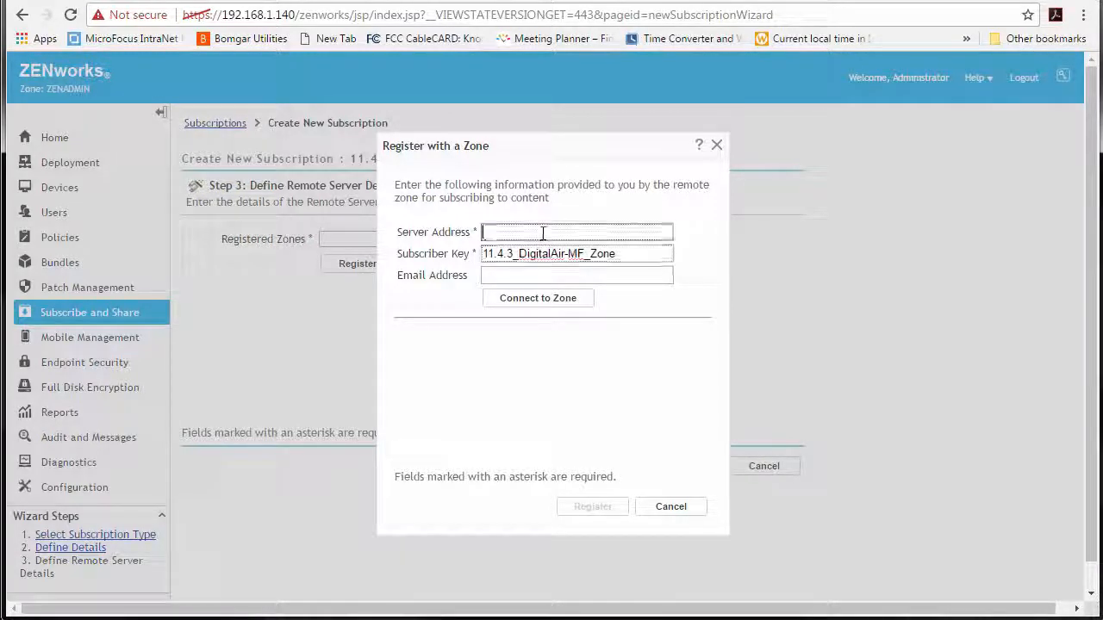
type("15")
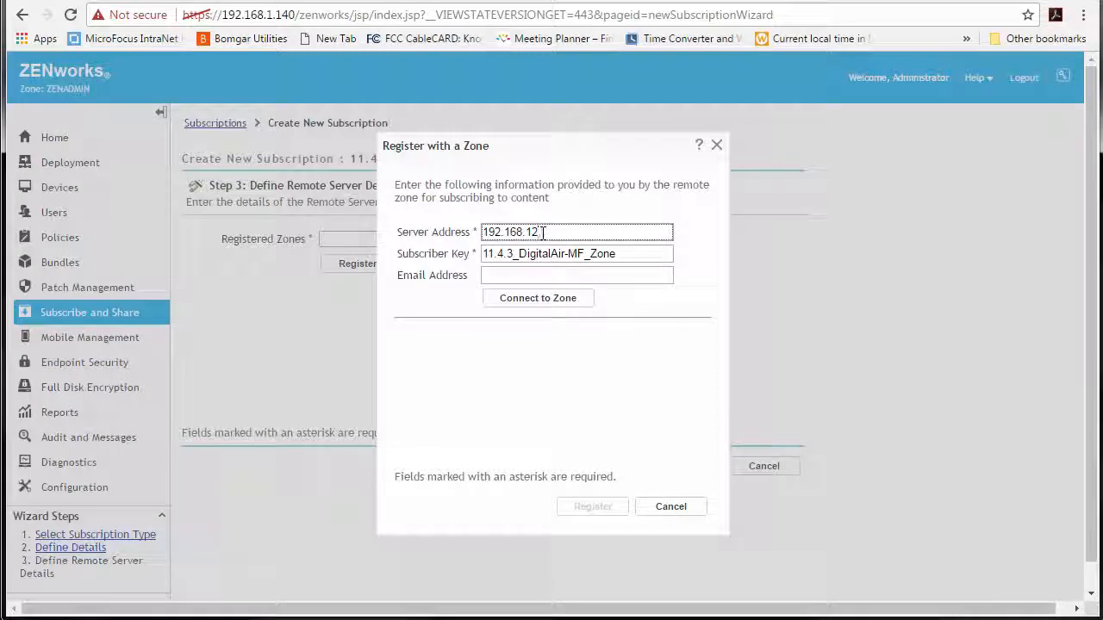
left_click(555, 298)
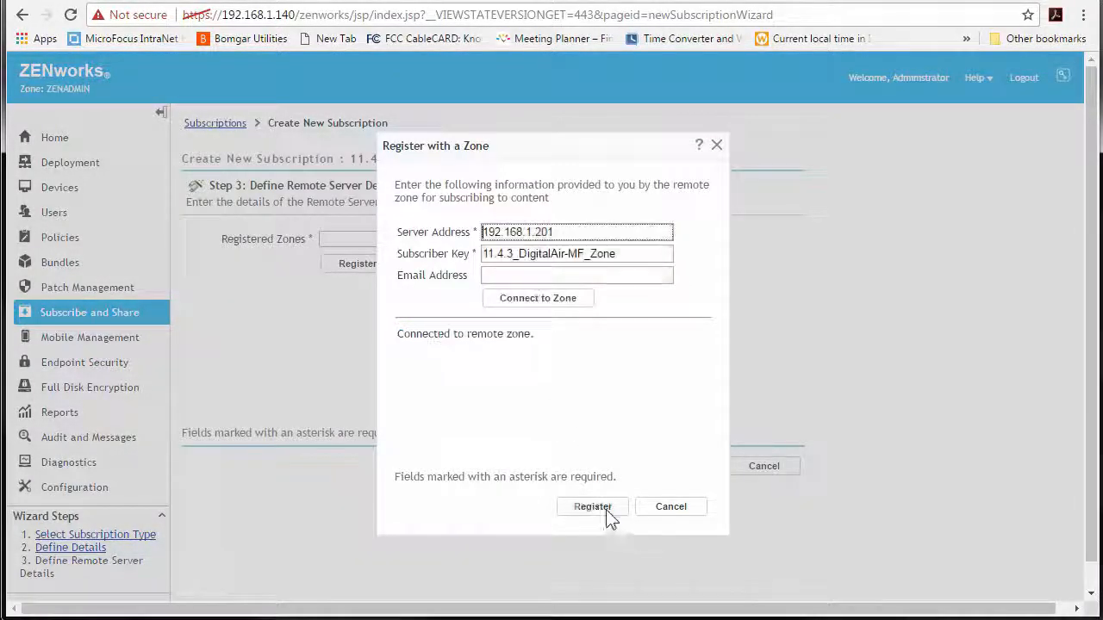
left_click(567, 507)
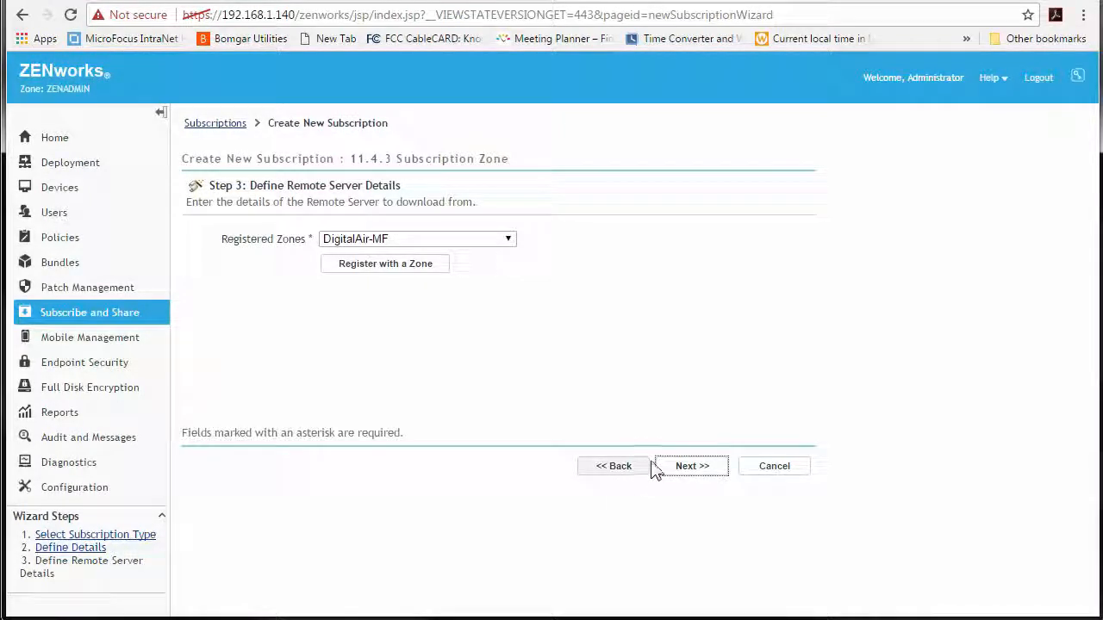
left_click(126, 1)
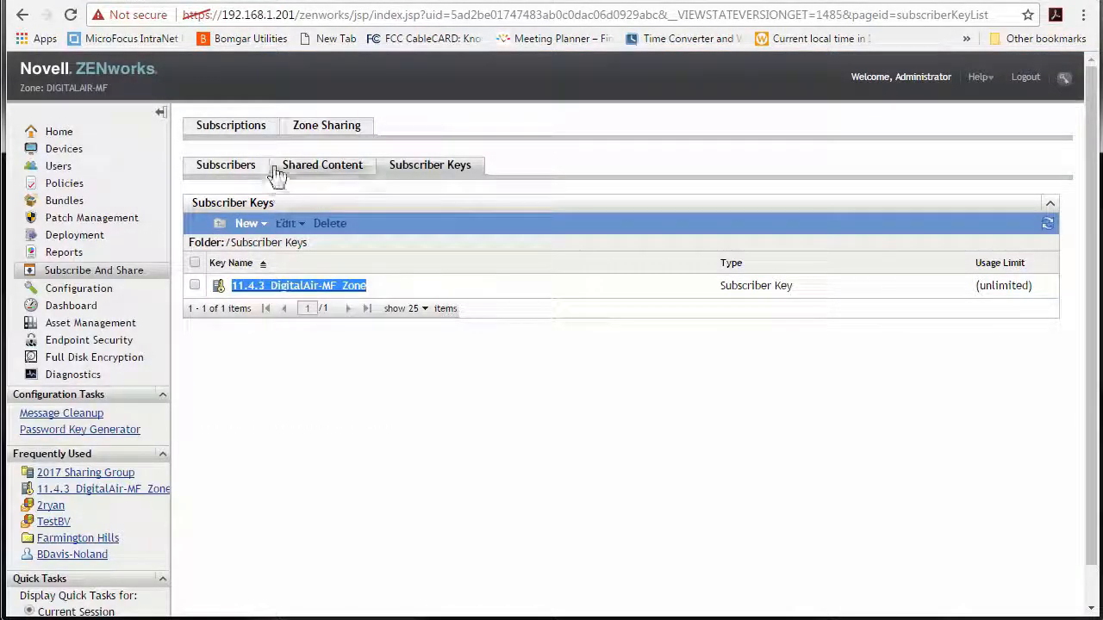
- Check the remote zone's Subscribers list, then return to the Create New Subscription wizard
left_click(237, 171)
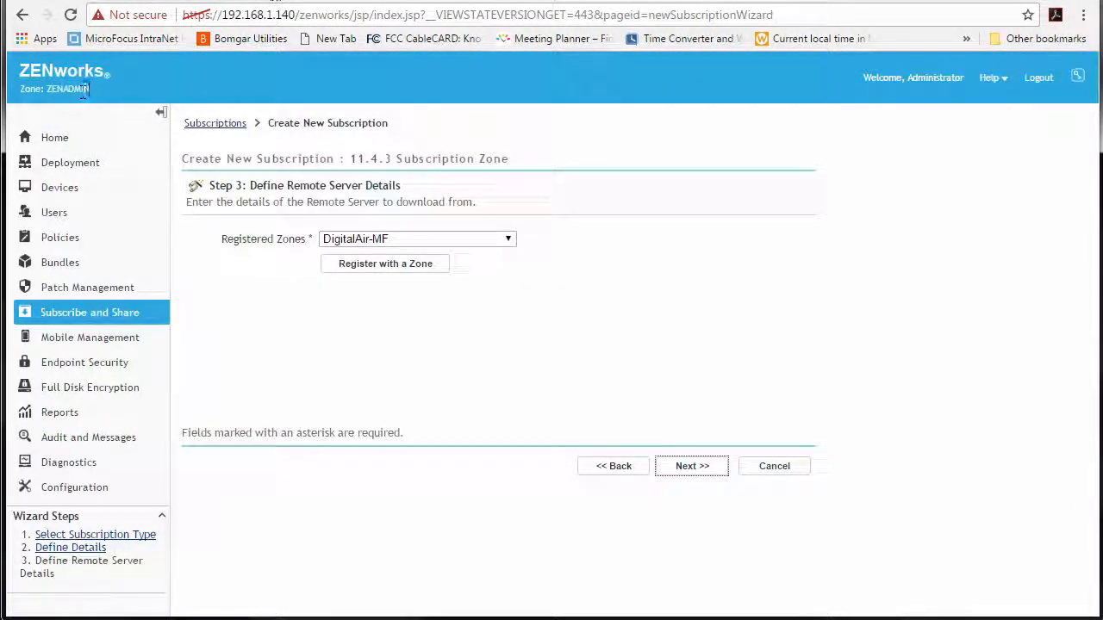
left_click_drag(88, 87, 46, 79)
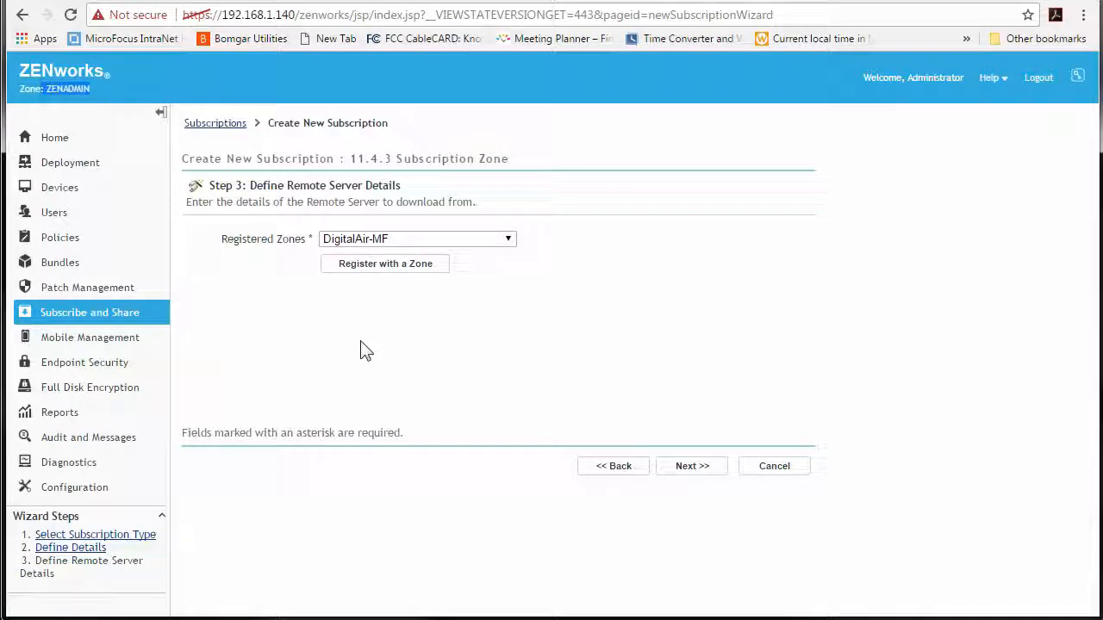
- Download the GPUpdate and GPResults bundles into /Bundles/Shared Bundles
left_click(687, 473)
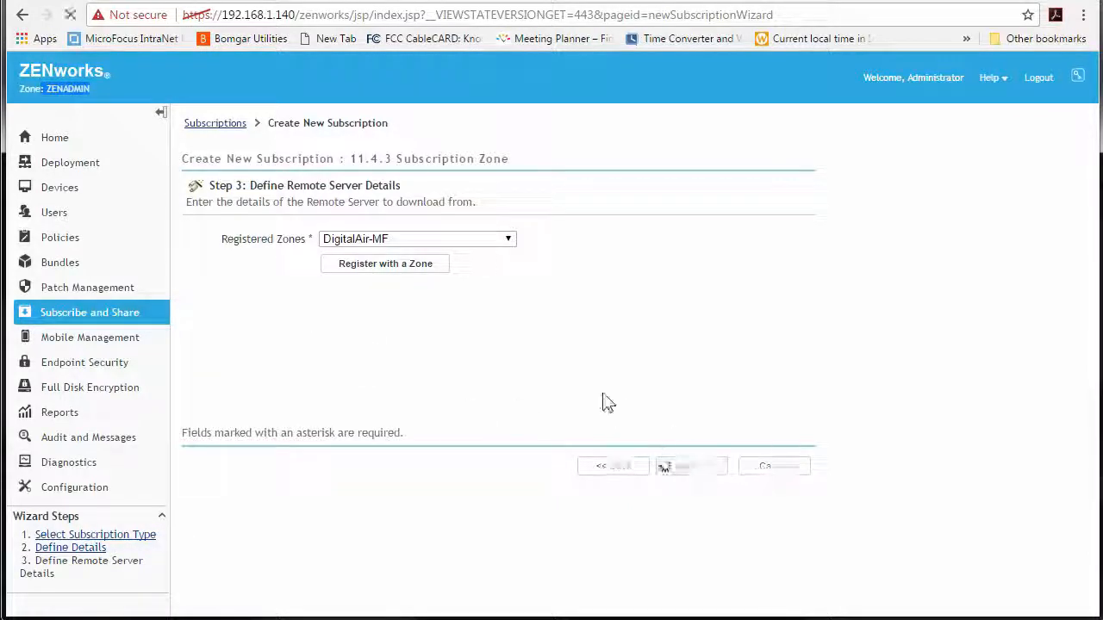
scroll(547, 333, "down", 1)
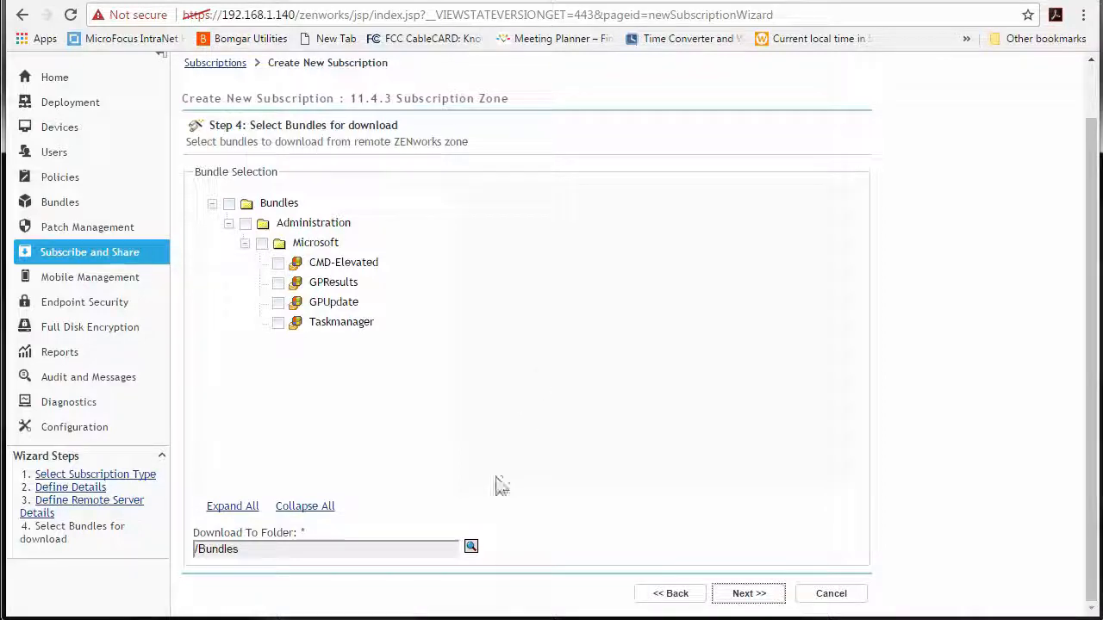
left_click(471, 549)
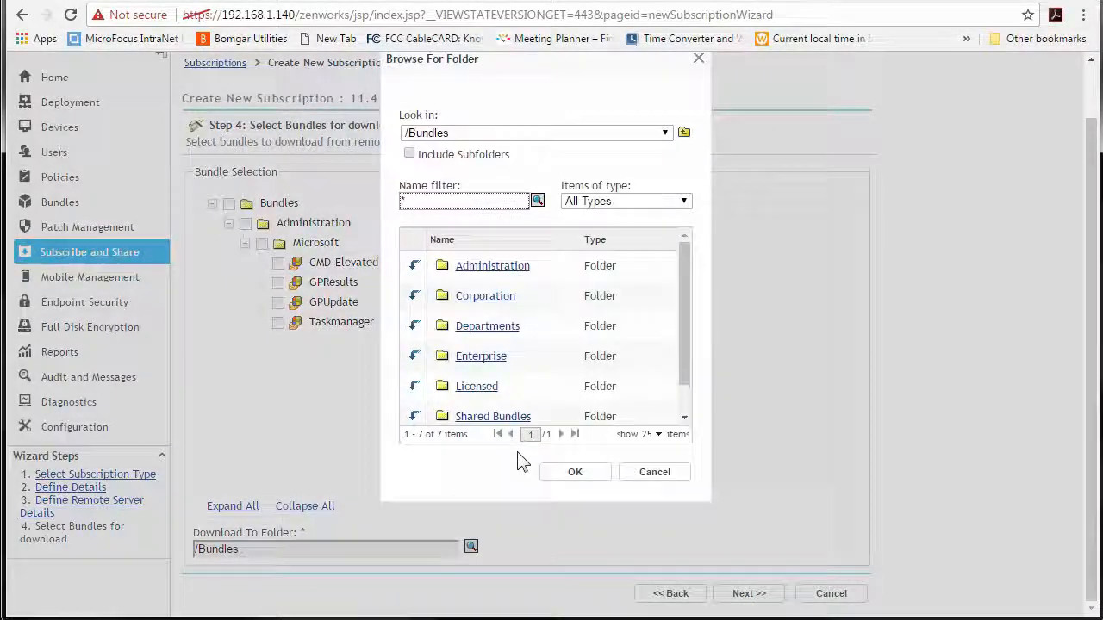
left_click(492, 418)
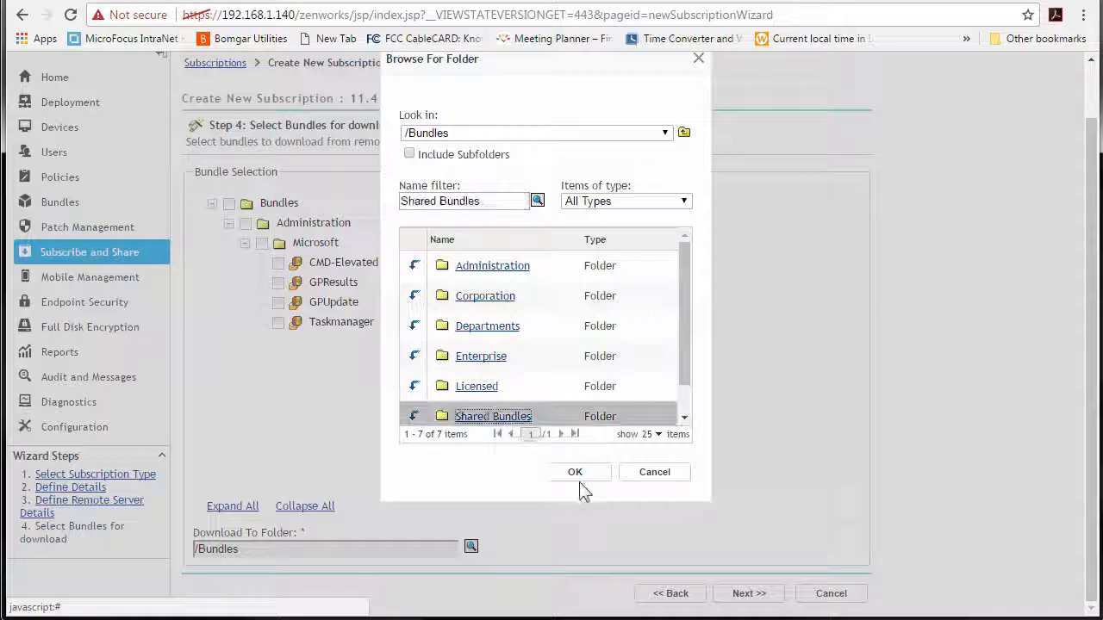
left_click(574, 474)
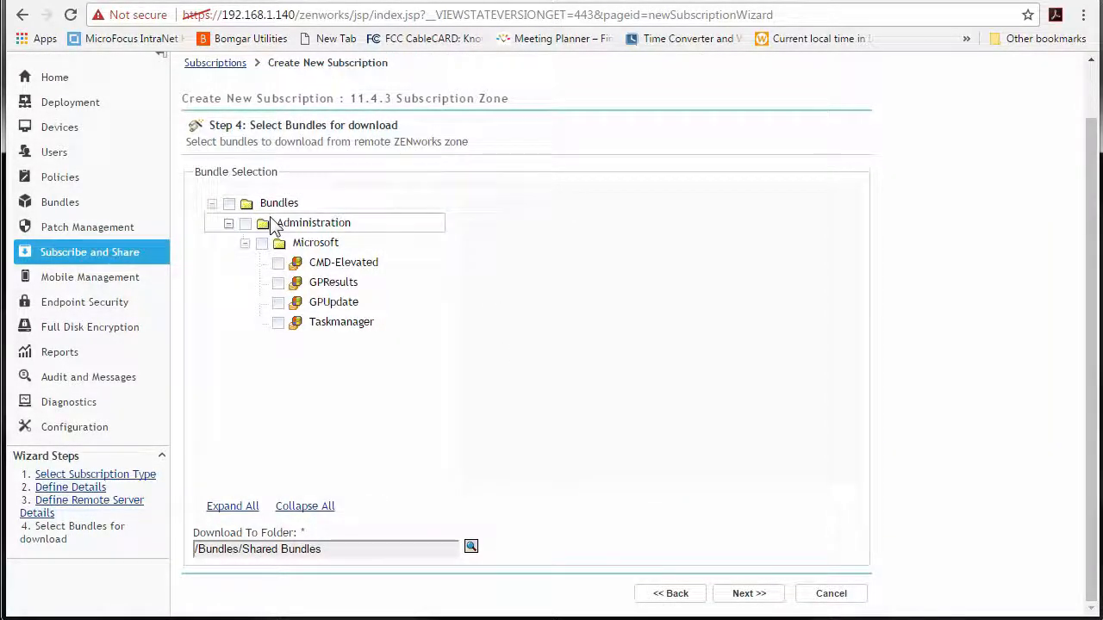
left_click(278, 302)
left_click(278, 282)
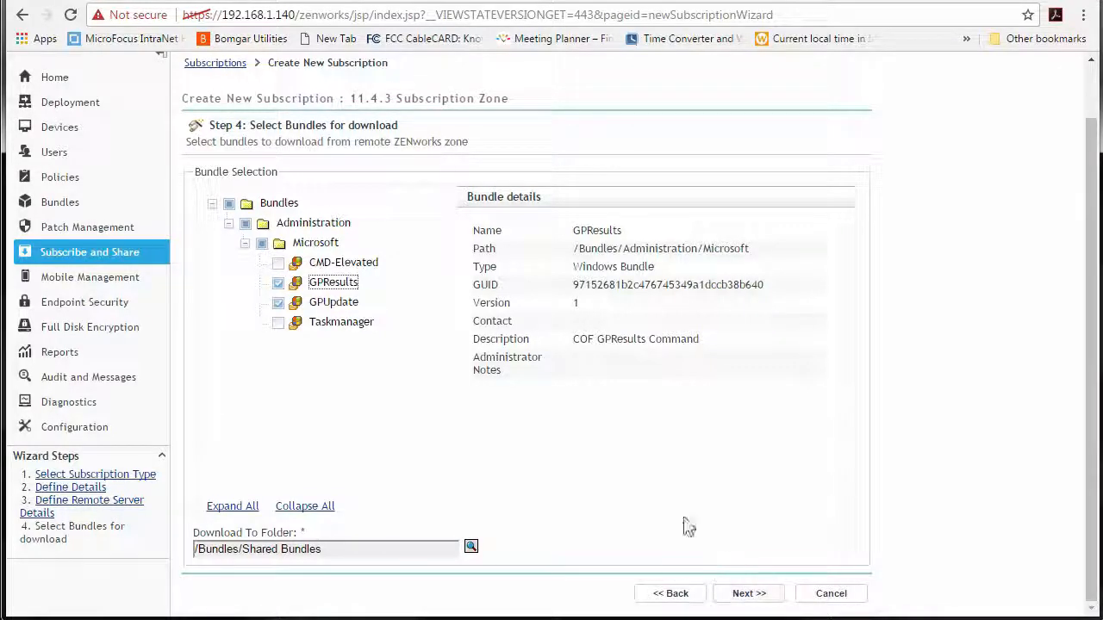
left_click(747, 594)
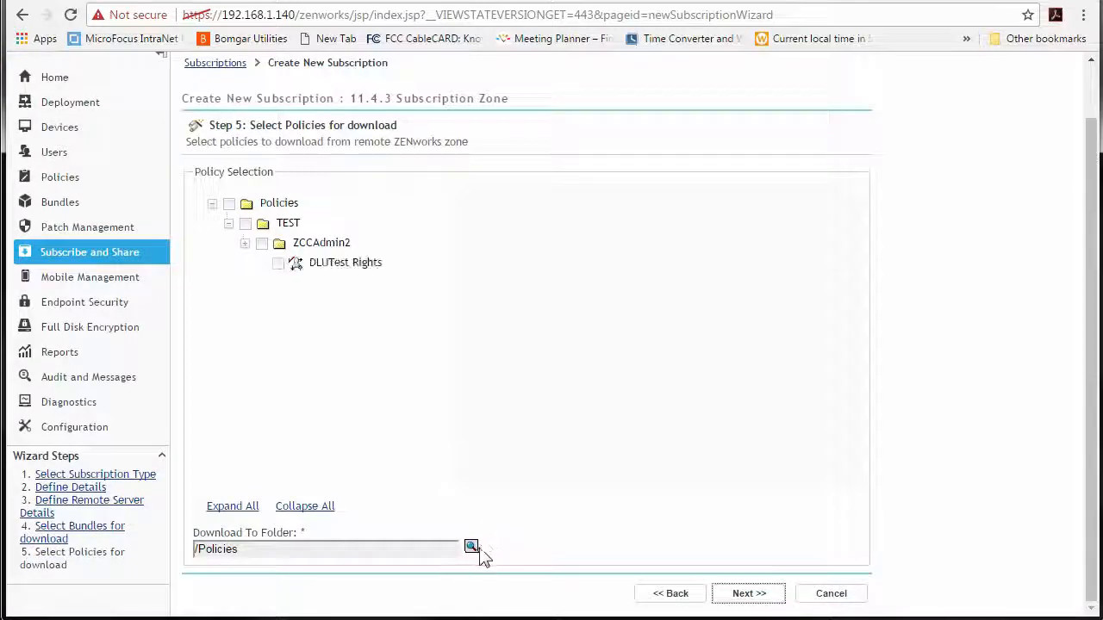
- Download the DLUTest Rights policy into /Policies/Shared Policies
left_click(472, 548)
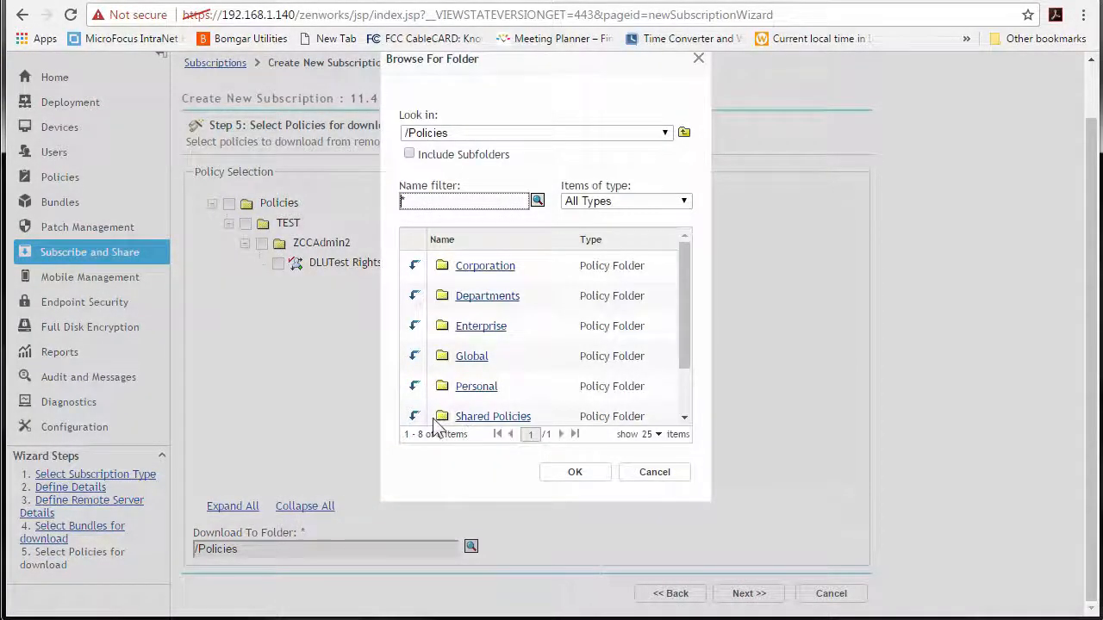
left_click(462, 418)
left_click(575, 472)
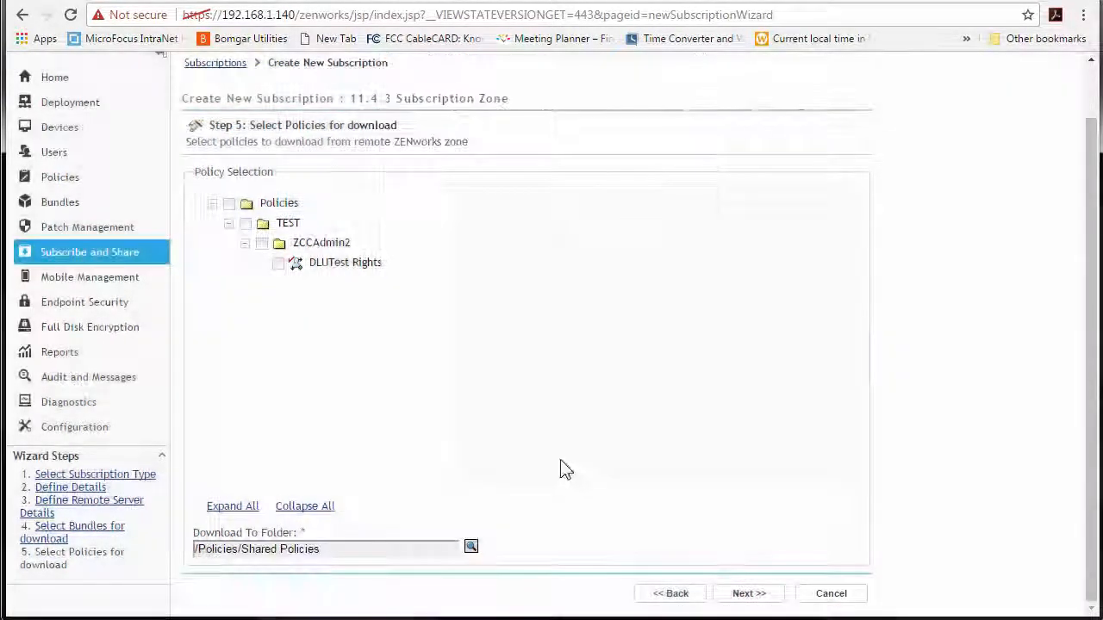
left_click(278, 263)
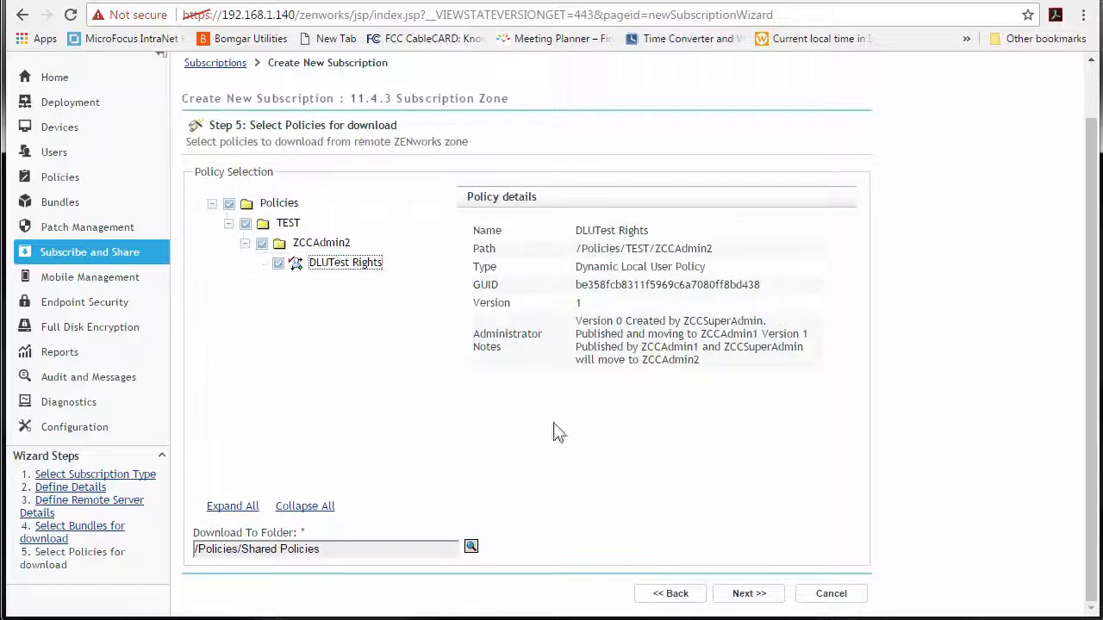
left_click(746, 595)
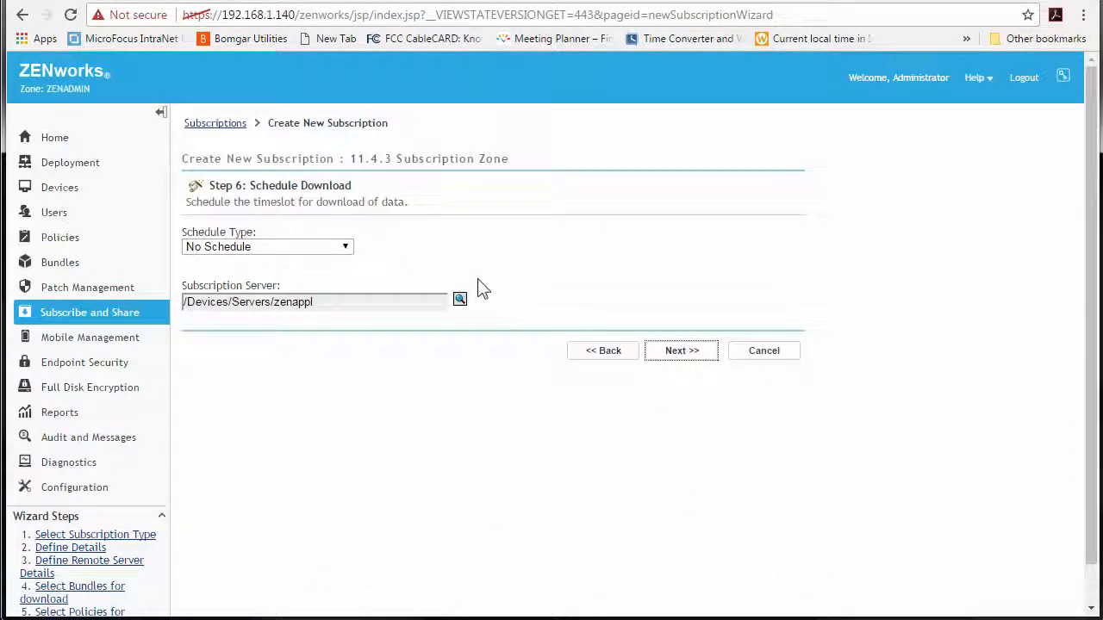
- Keep the schedule type as No Schedule and finish the 11.4.3 Subscription Zone subscription
left_click(344, 248)
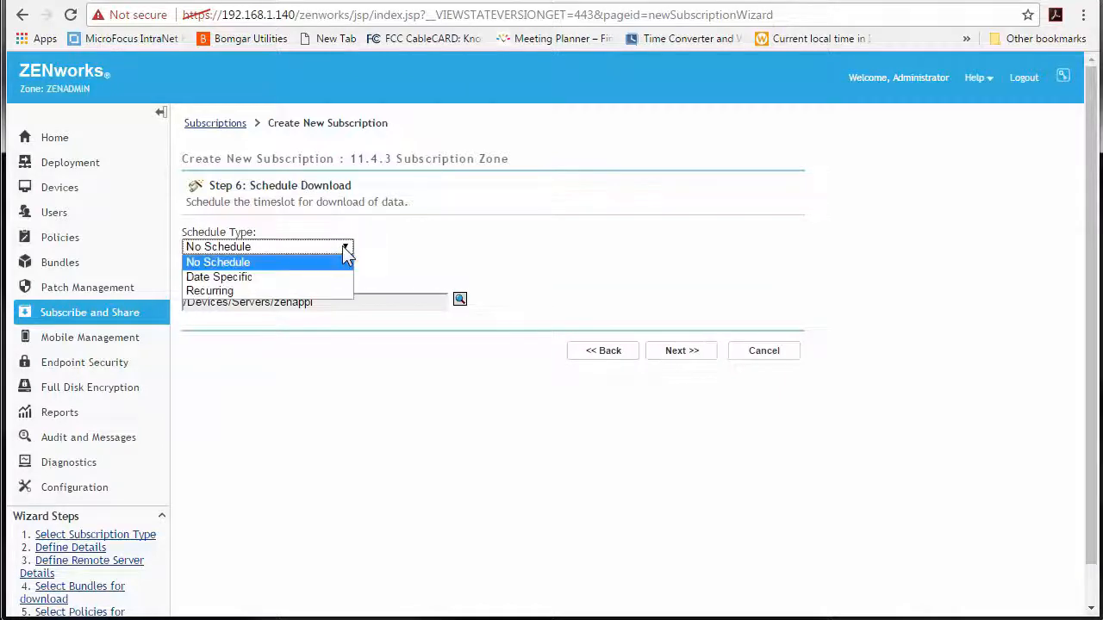
left_click(461, 259)
left_click(691, 360)
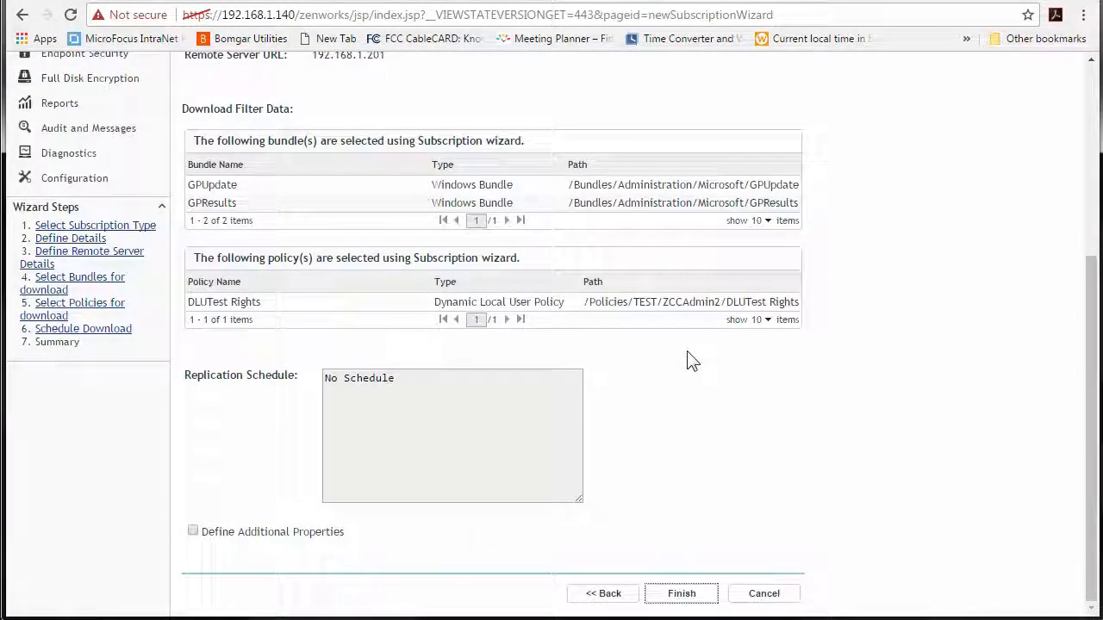
left_click(700, 600)
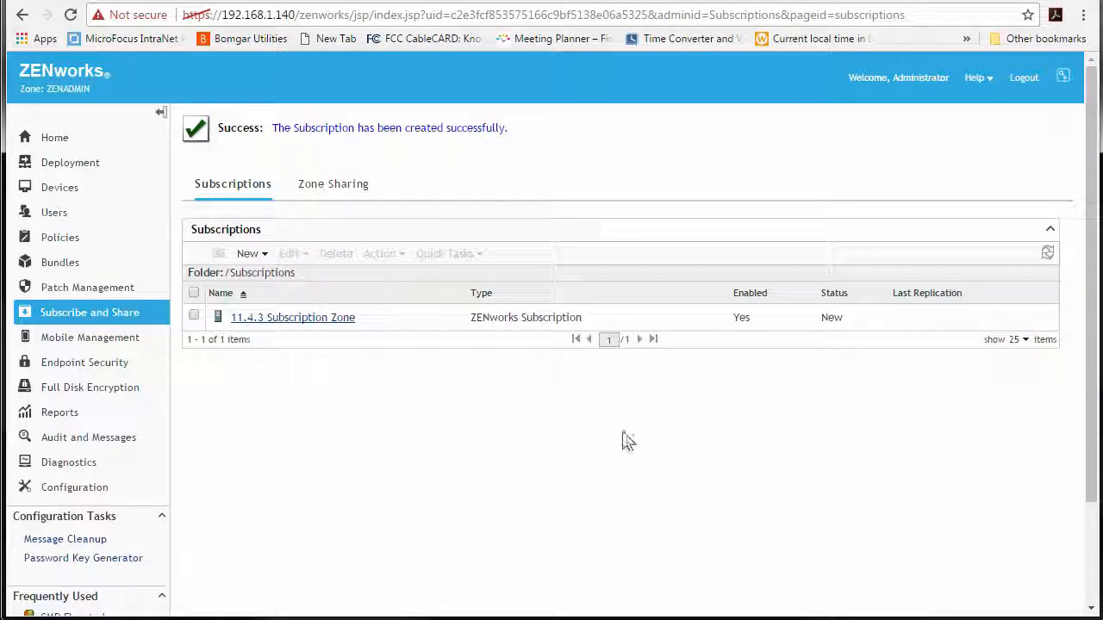
- Show the bundles in the 11.4.3 Subscription Zone subscription's download filter
left_click(296, 318)
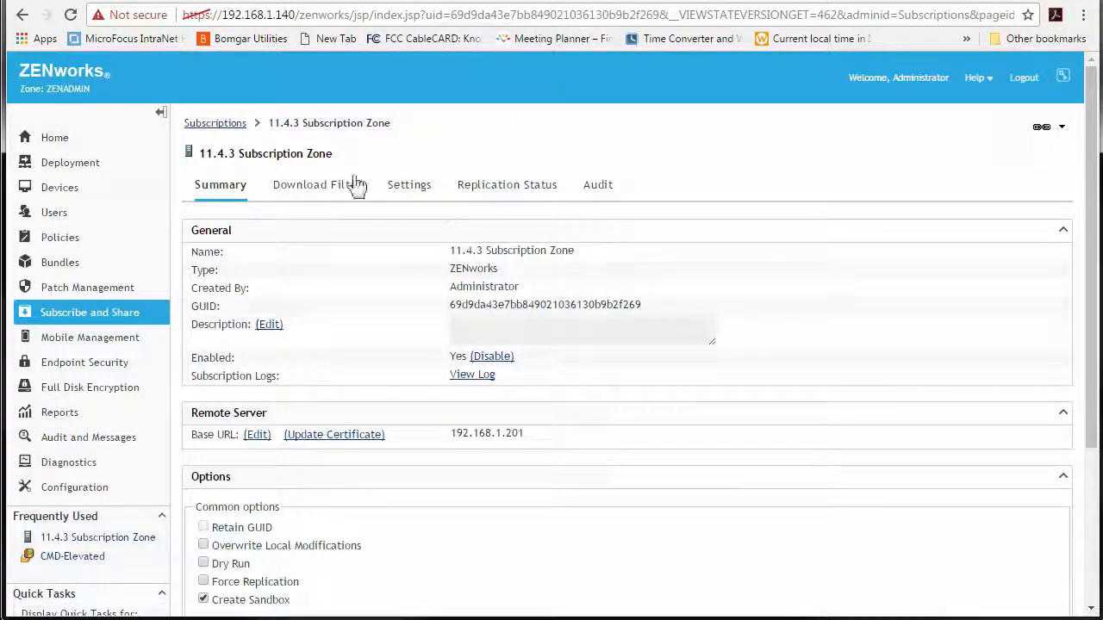
left_click(316, 188)
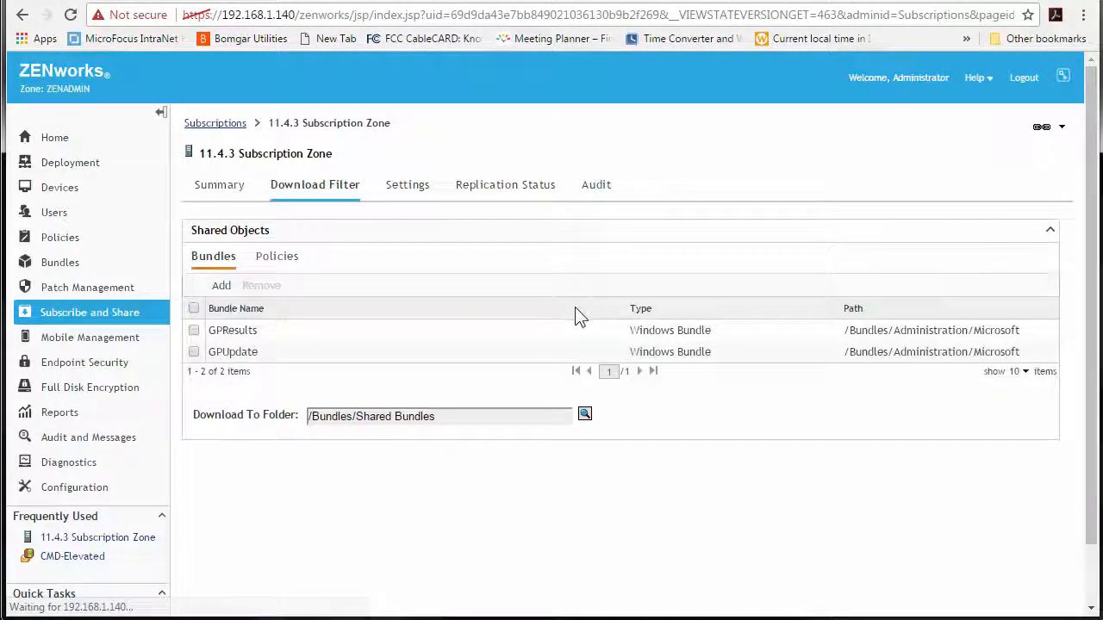
left_click(276, 257)
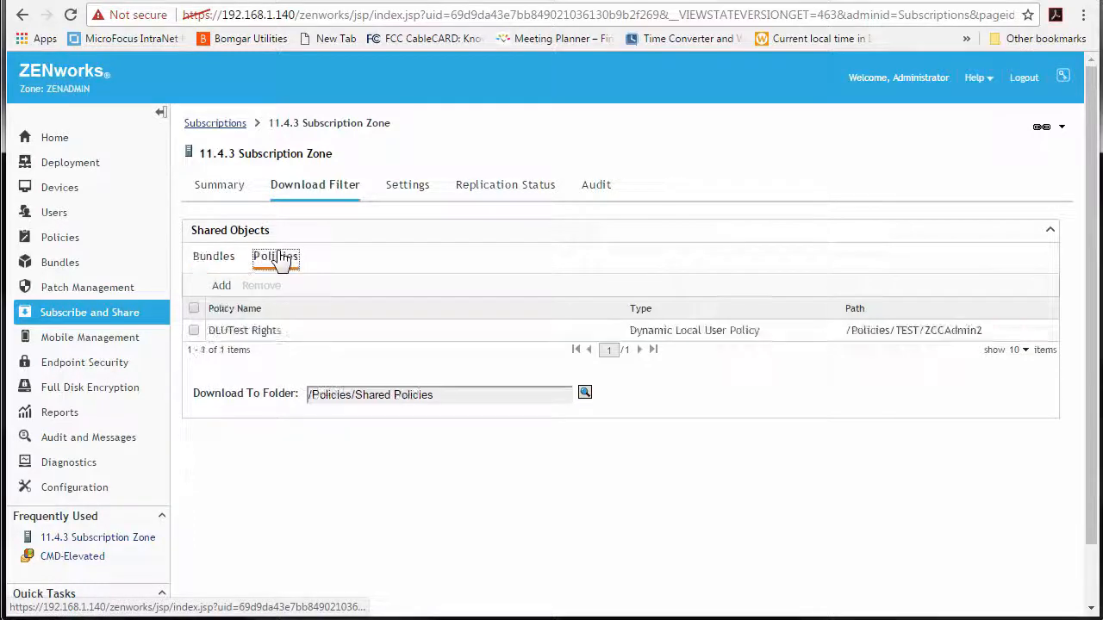
left_click(227, 262)
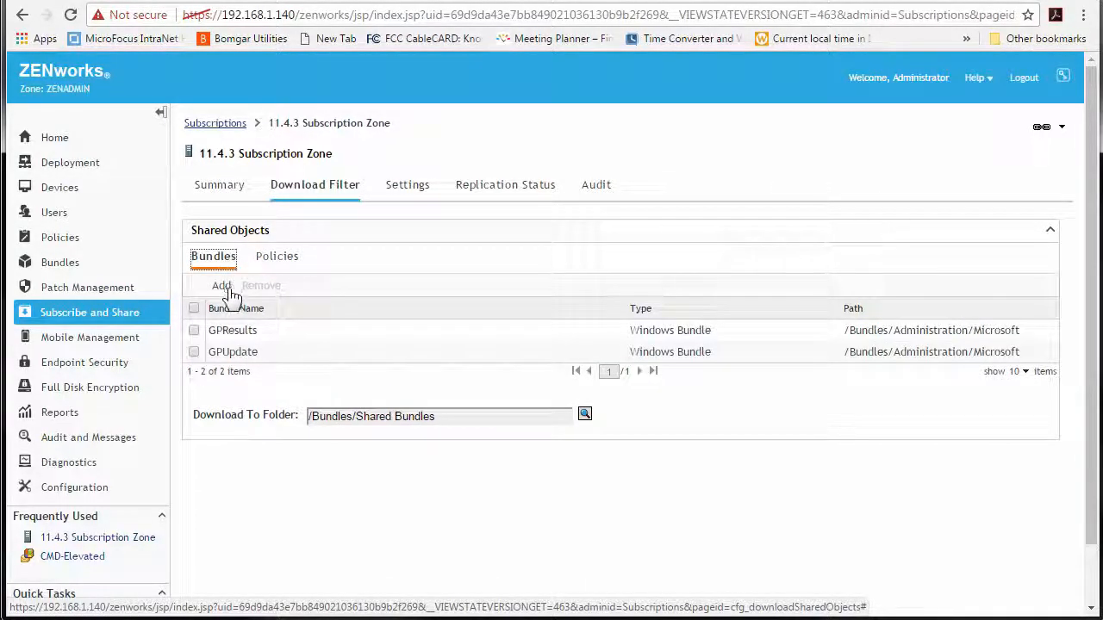
- Add CMD-Elevated and Taskmanager from Bundles > Administration > Microsoft to the download filter
left_click(231, 293)
left_click(220, 192)
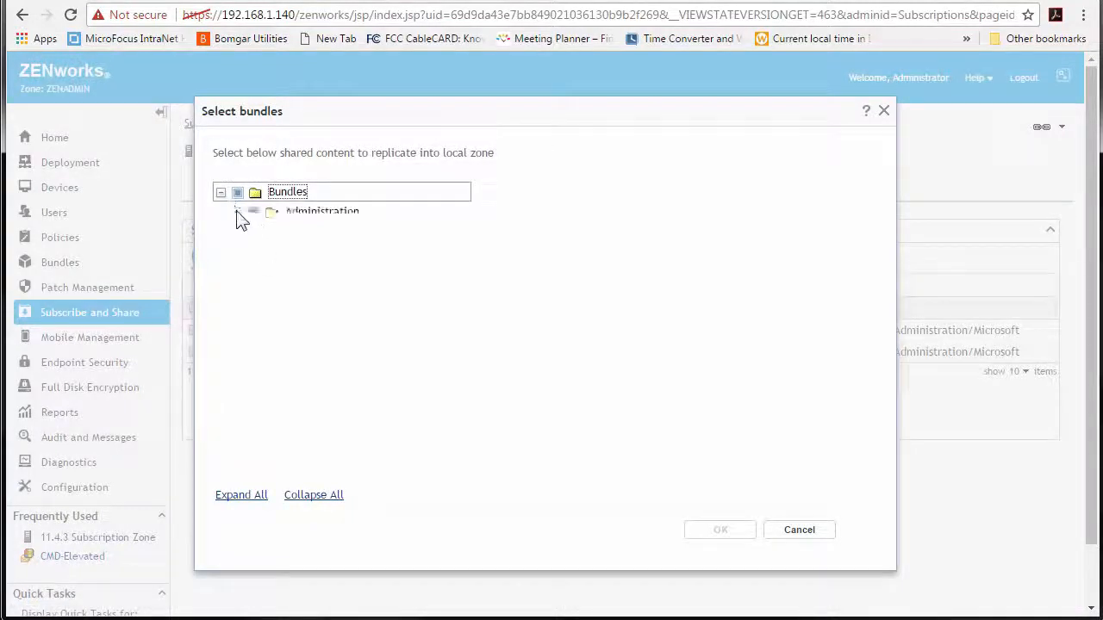
left_click(237, 213)
left_click(253, 234)
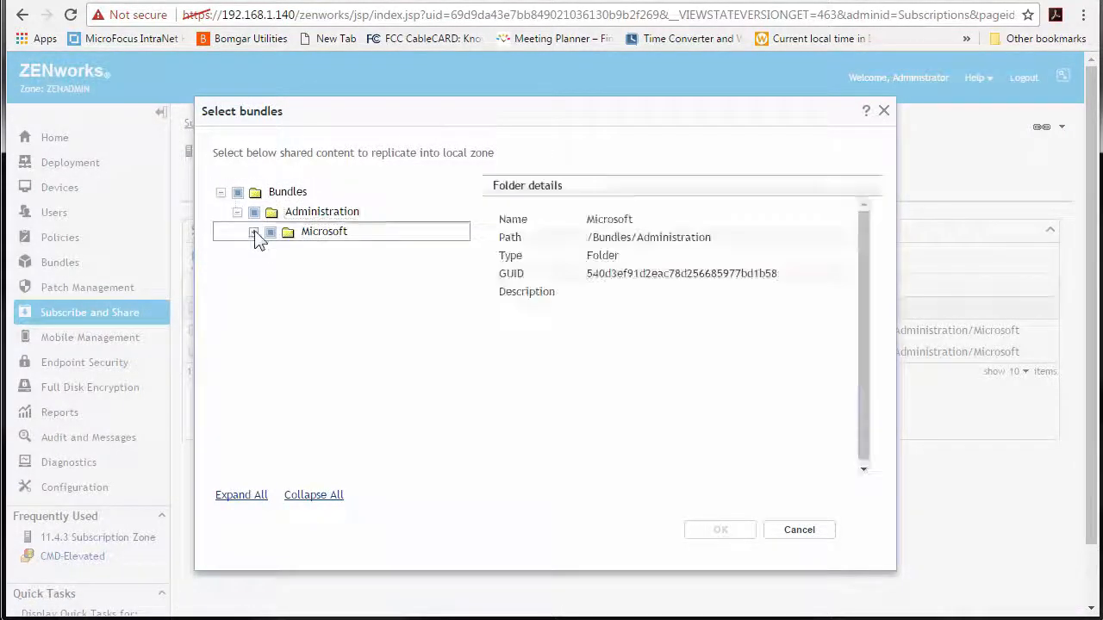
left_click(287, 252)
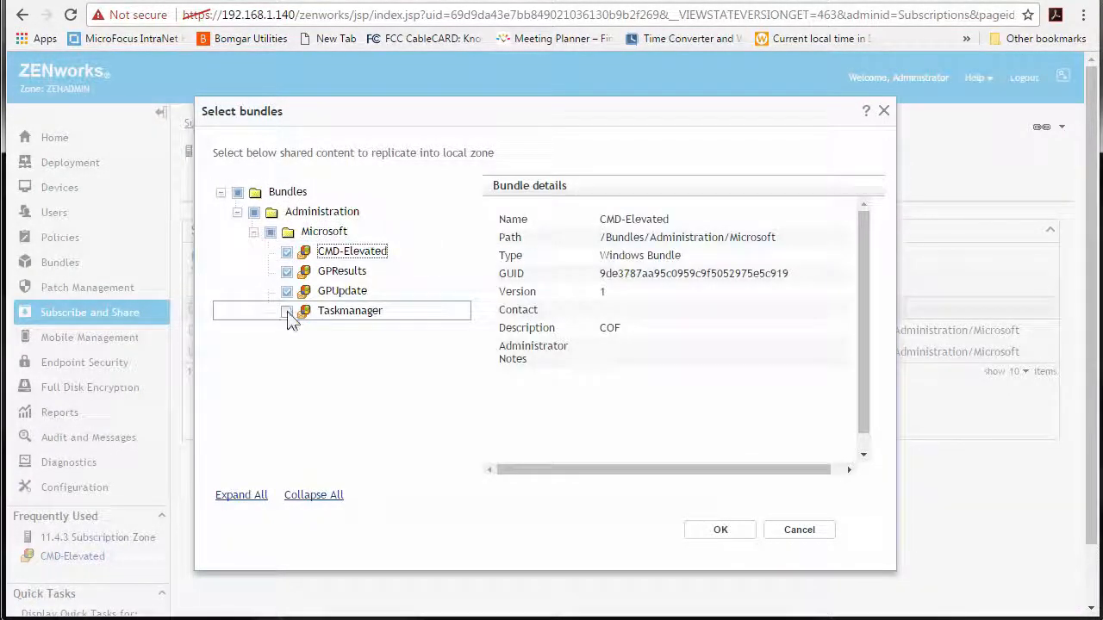
left_click(288, 313)
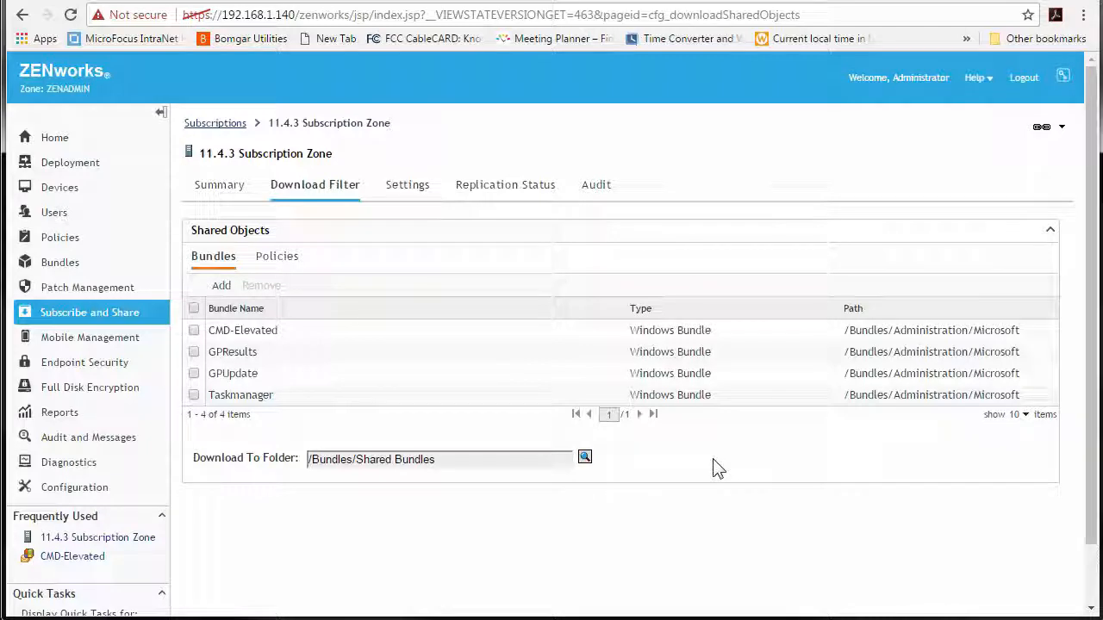
- Run replication of the 11.4.3 Subscription Zone subscription now and confirm it
left_click(133, 318)
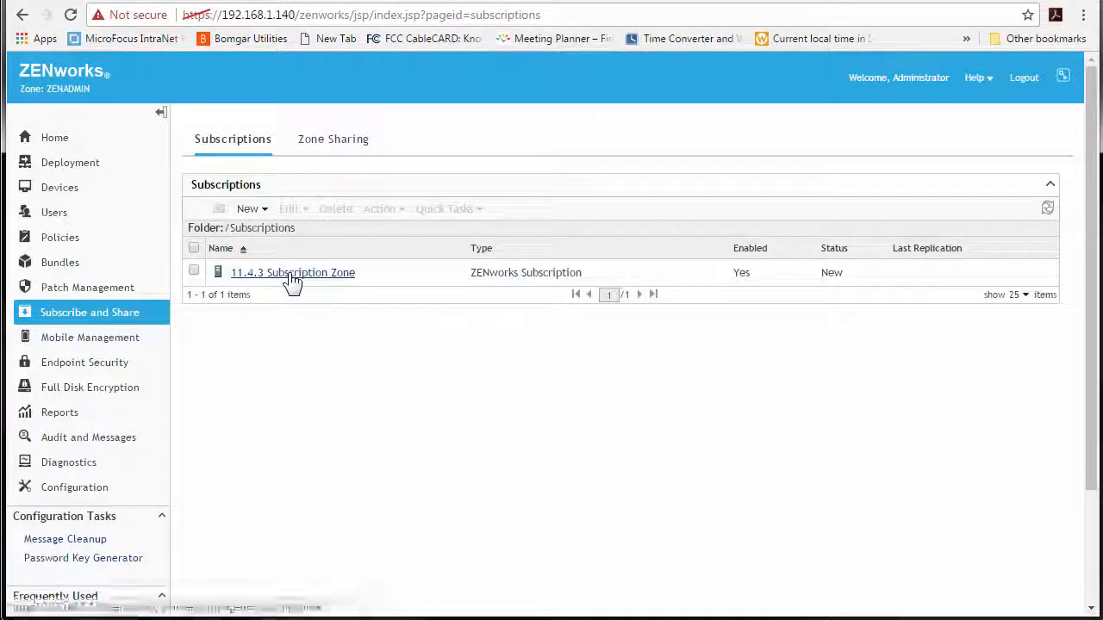
left_click(293, 277)
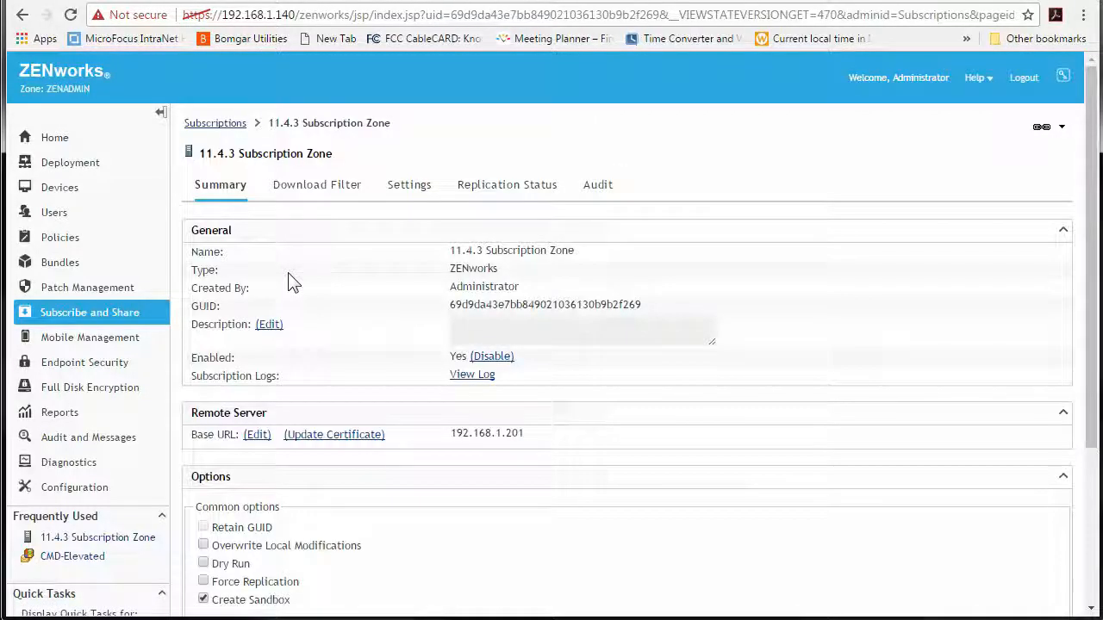
scroll(289, 284, "down", 3)
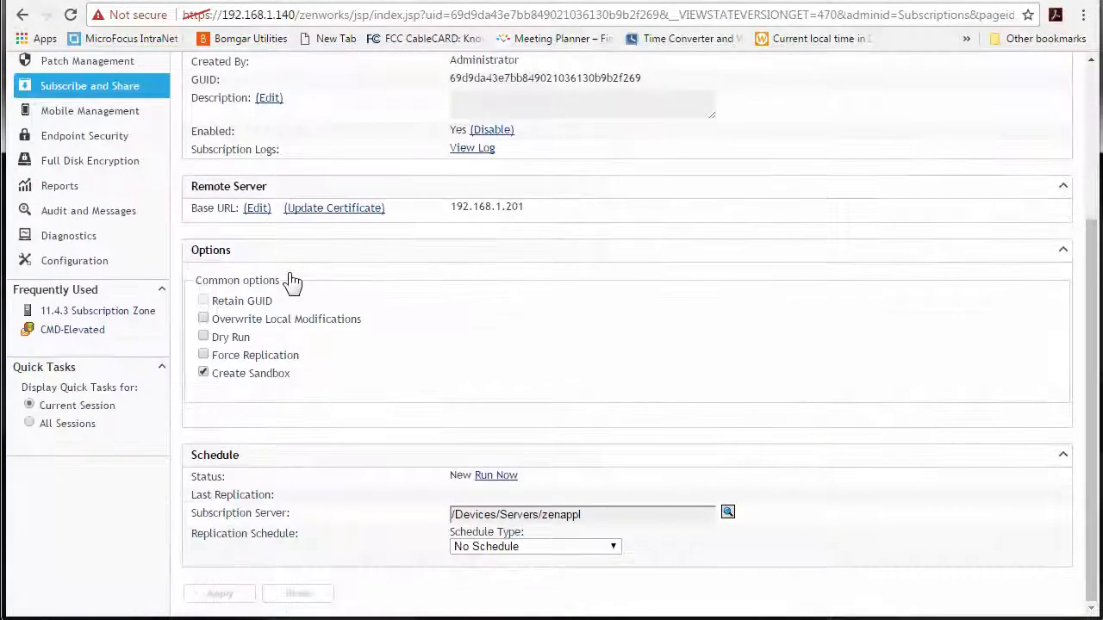
left_click(495, 475)
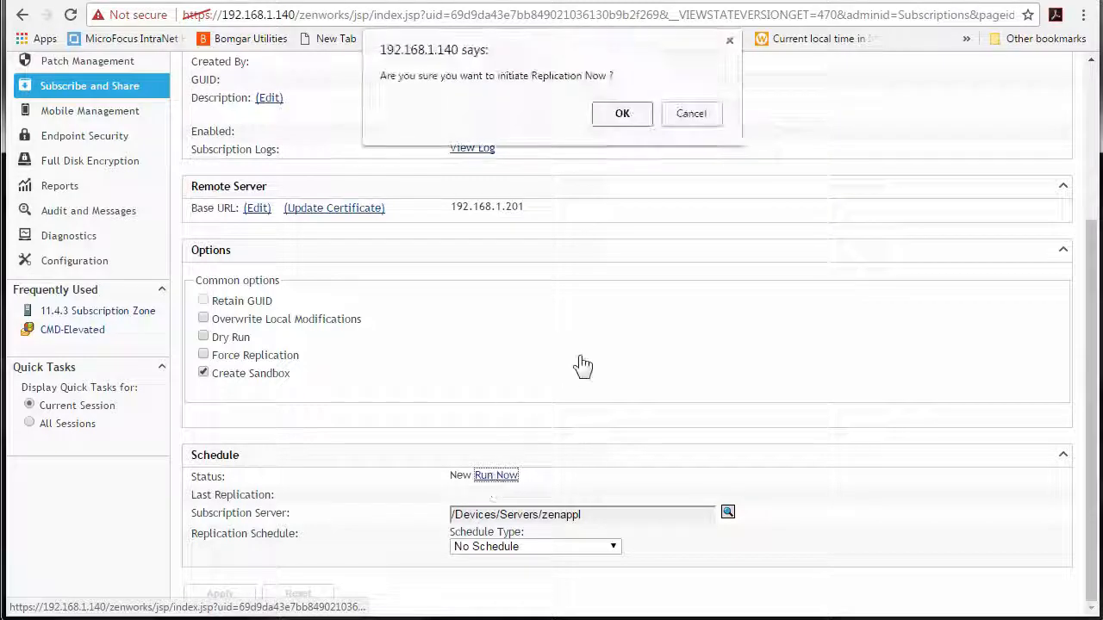
left_click(617, 114)
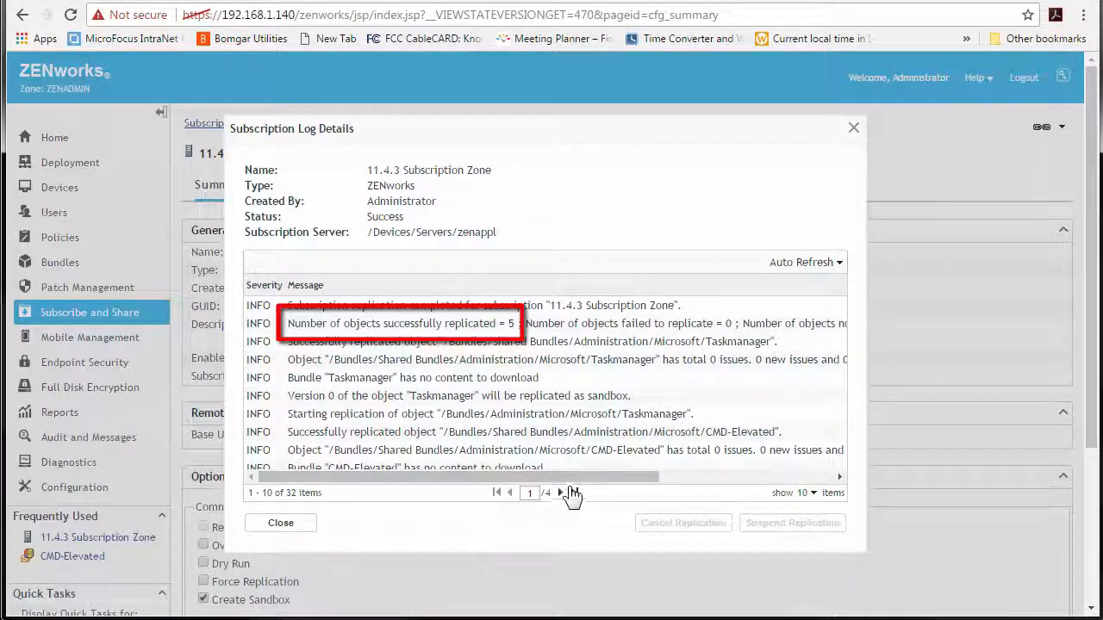
- Review the replication log pages at 50 entries per page, then close the log
left_click(560, 492)
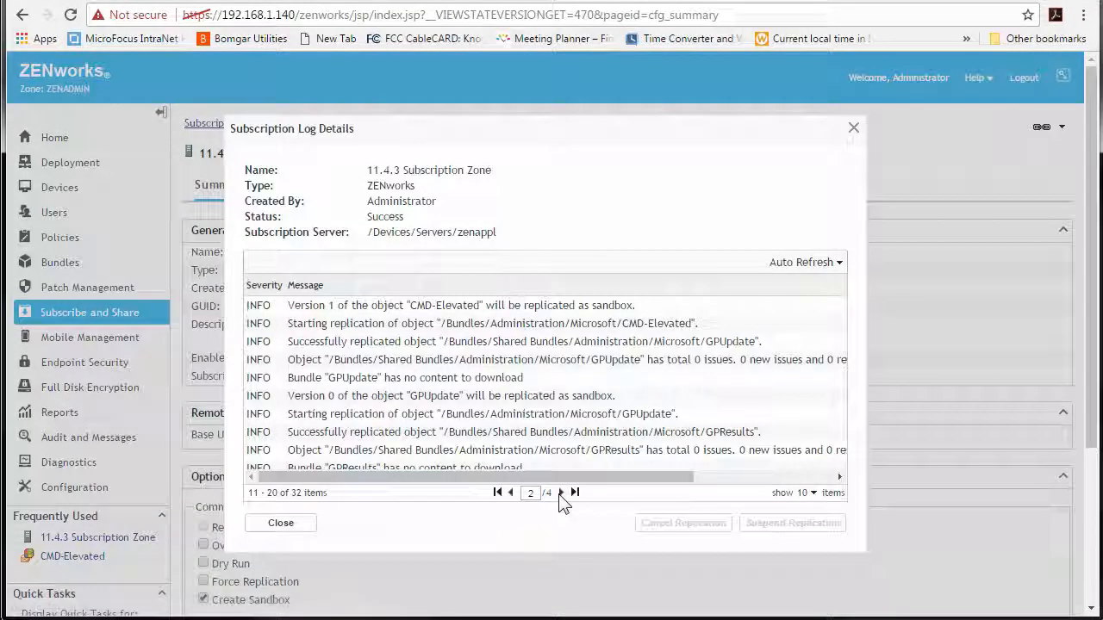
left_click(561, 494)
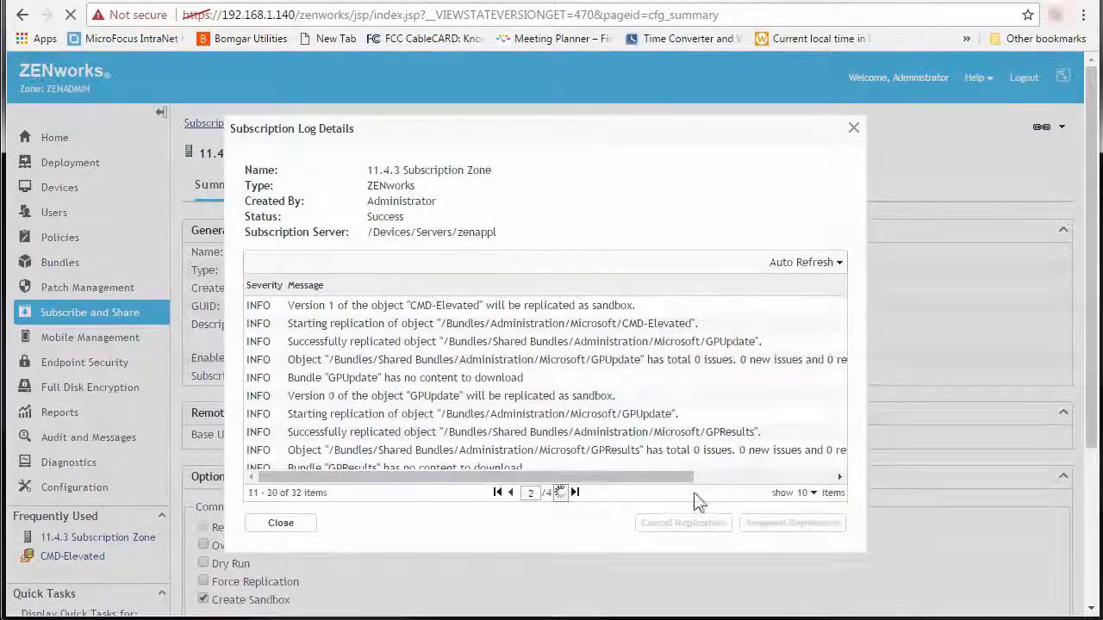
left_click(807, 493)
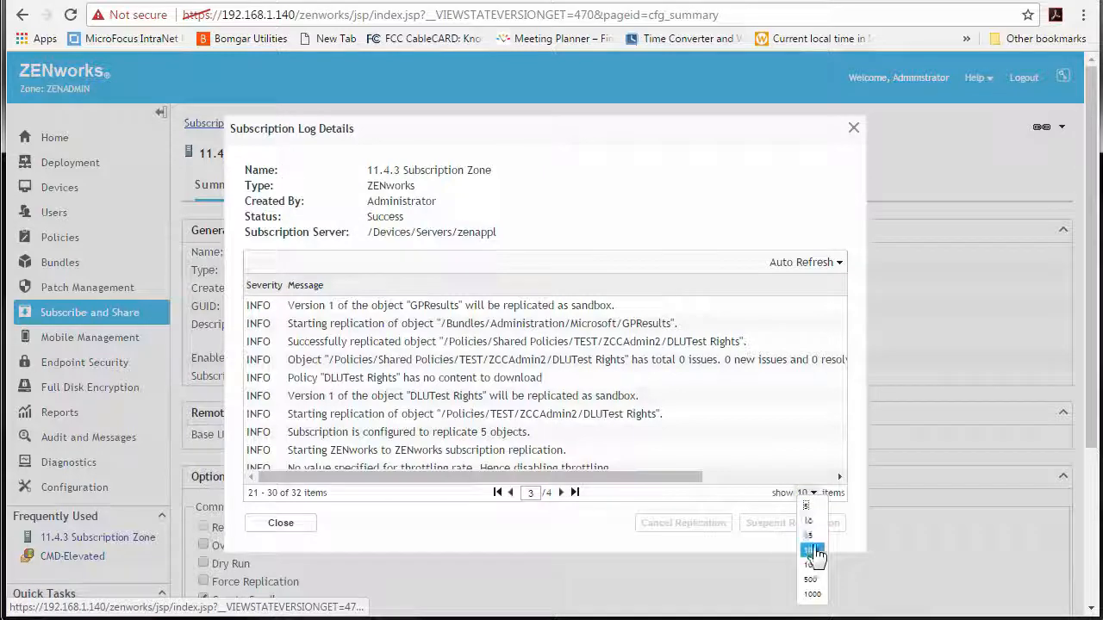
left_click(810, 550)
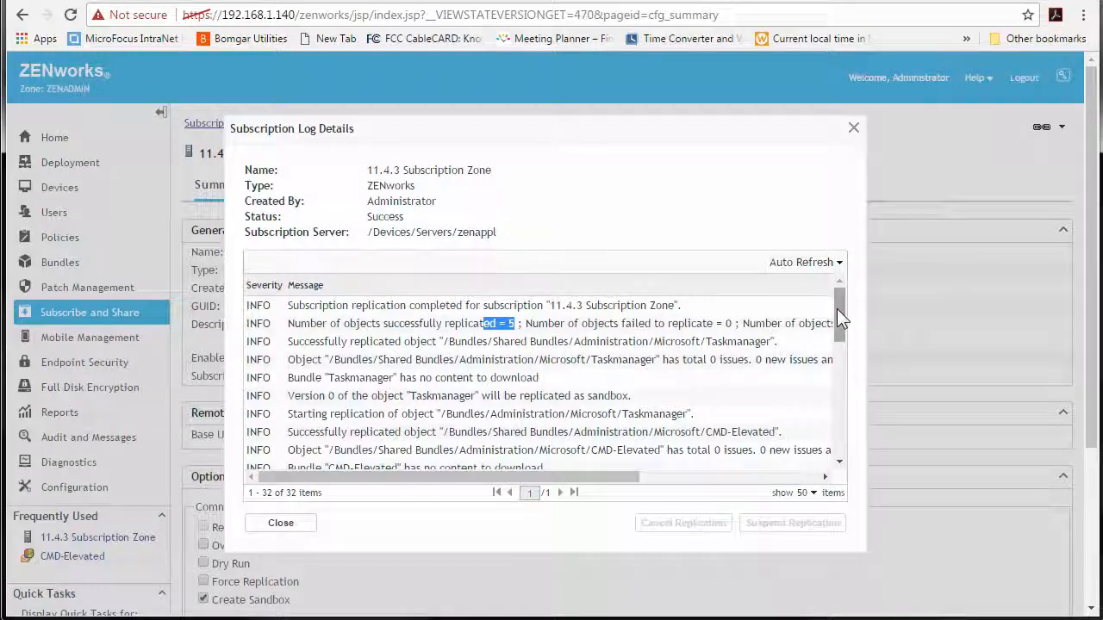
left_click_drag(836, 308, 832, 411)
left_click_drag(649, 356, 552, 358)
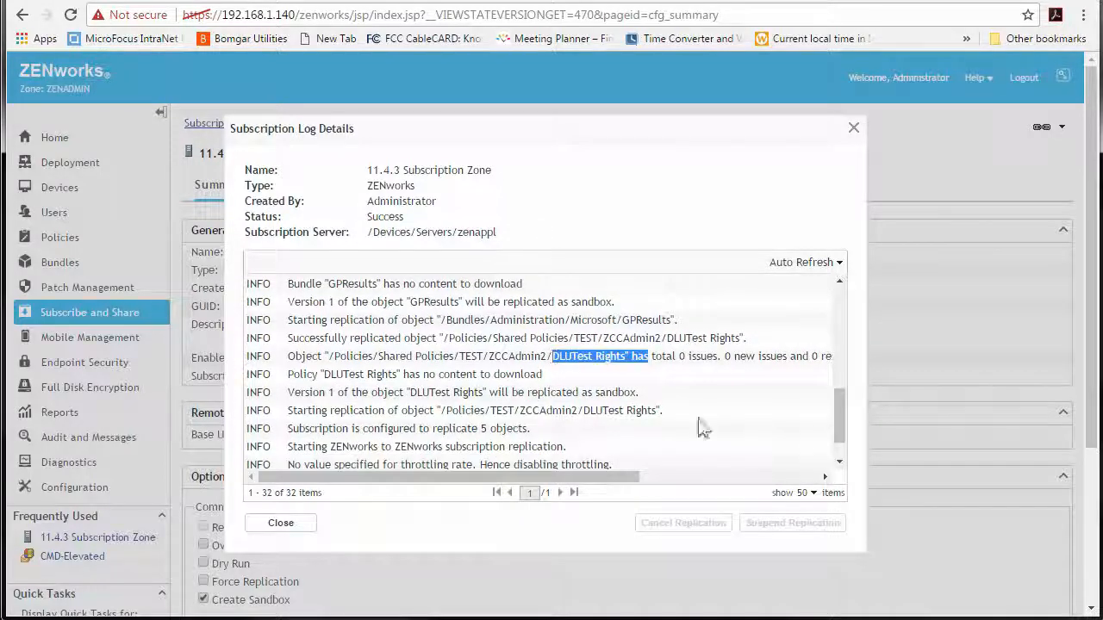
left_click_drag(838, 420, 838, 460)
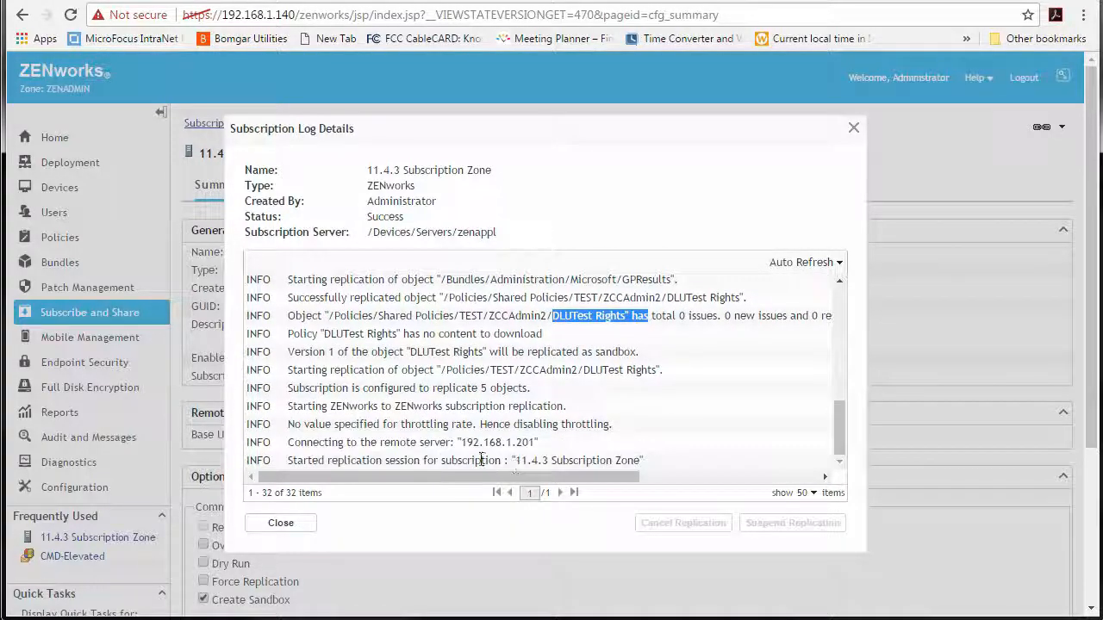
left_click(266, 524)
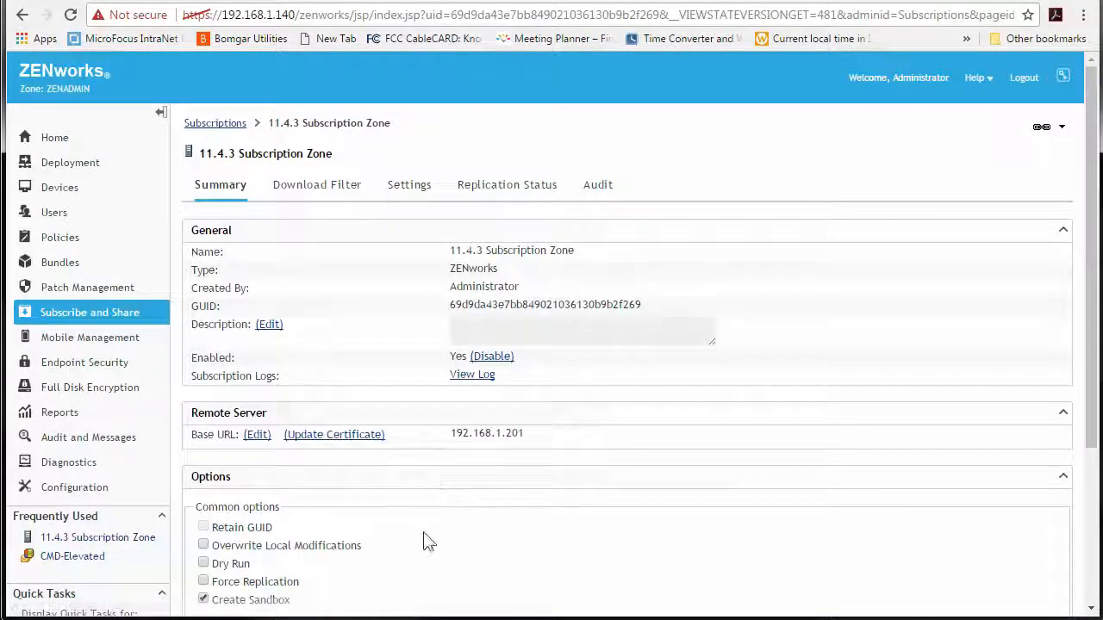
- Open the CMD-Elevated bundle in Bundles > Shared Bundles > Administration > Microsoft
scroll(429, 541, "down", 2)
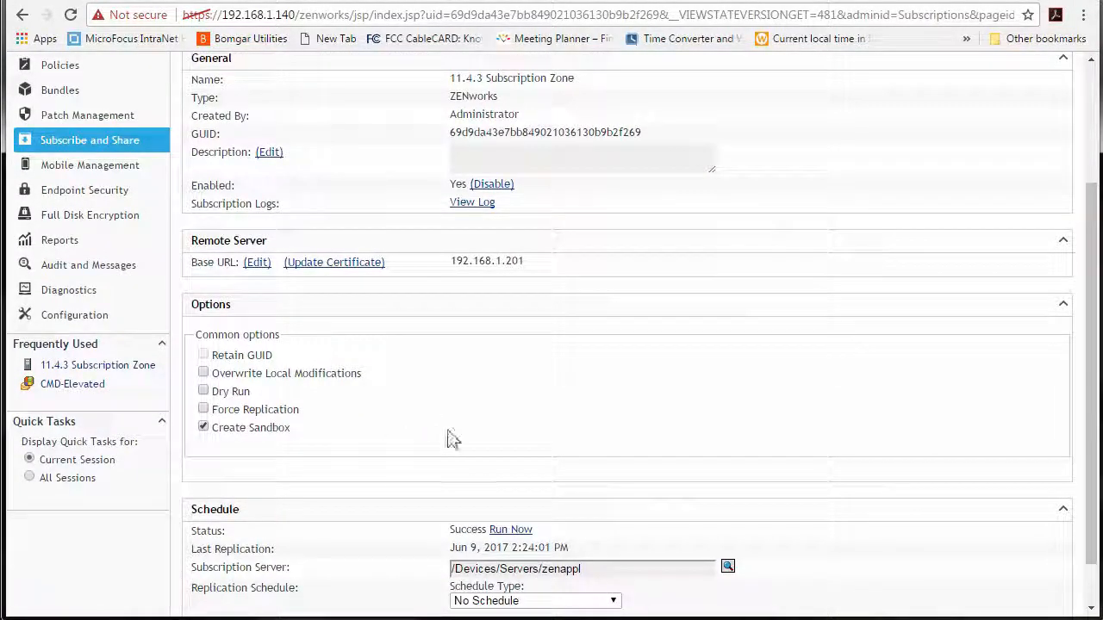
left_click(63, 93)
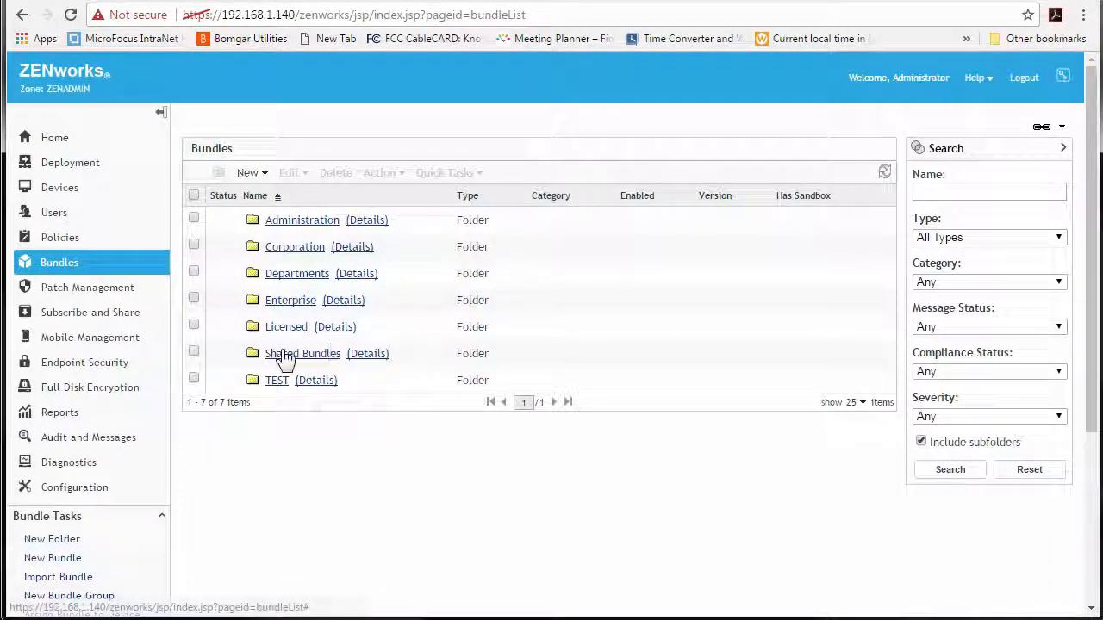
left_click(332, 353)
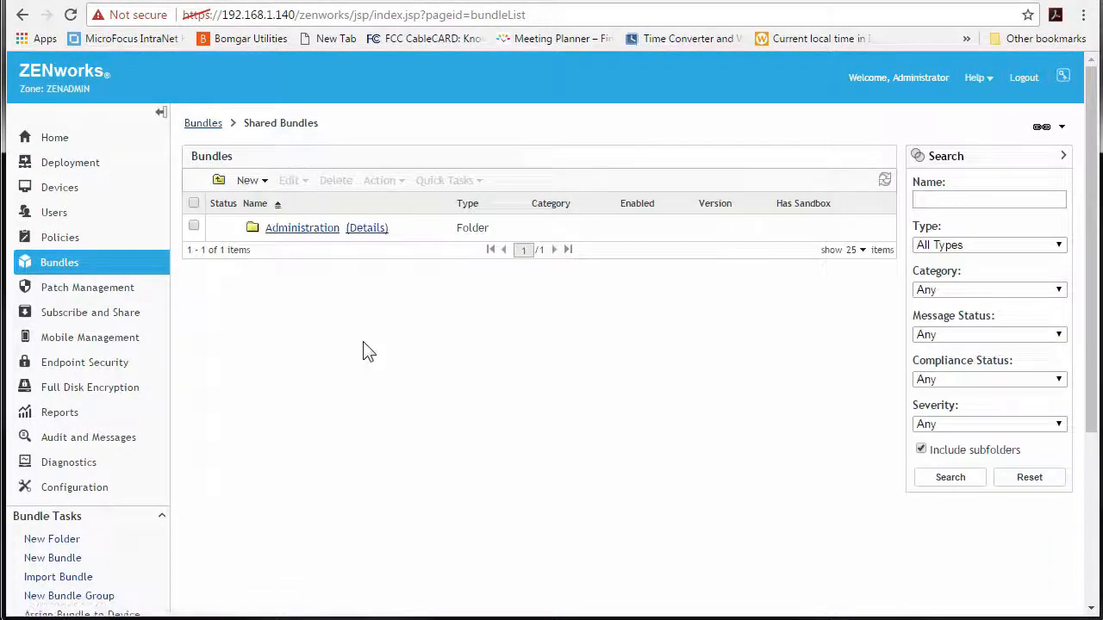
left_click(289, 231)
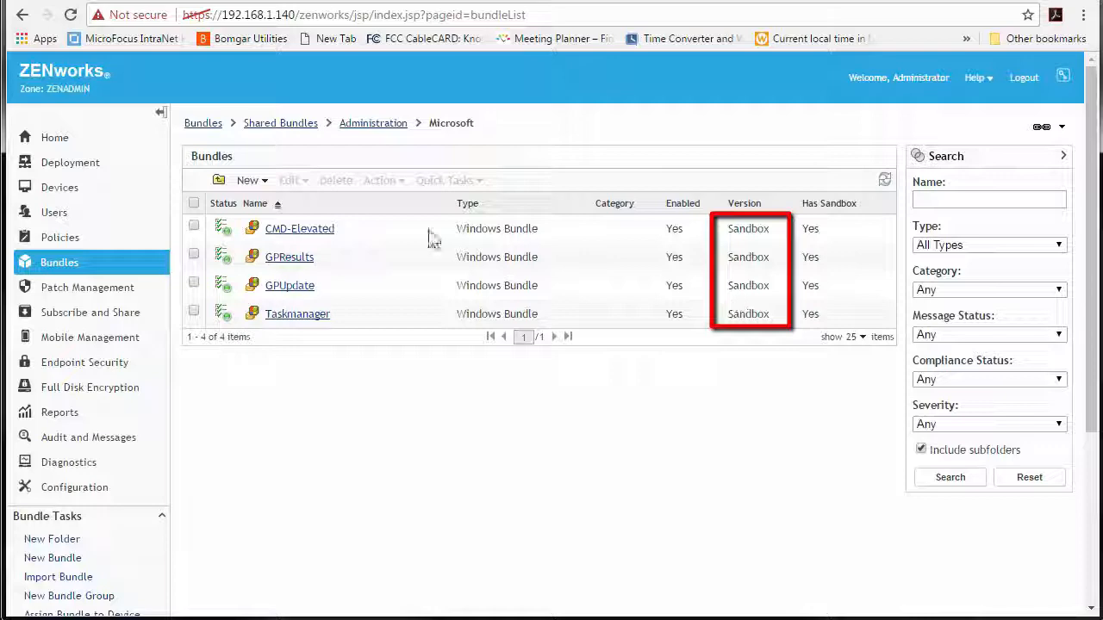
left_click(297, 229)
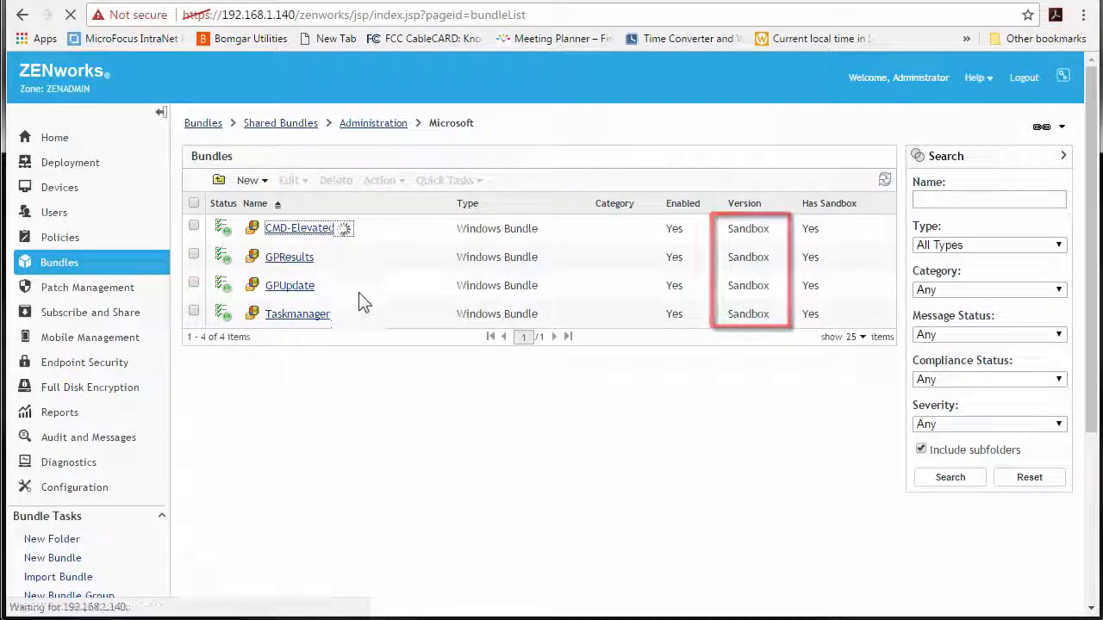
- Publish the CMD-Elevated sandbox as version 0 and return to the Microsoft folder
left_click(462, 187)
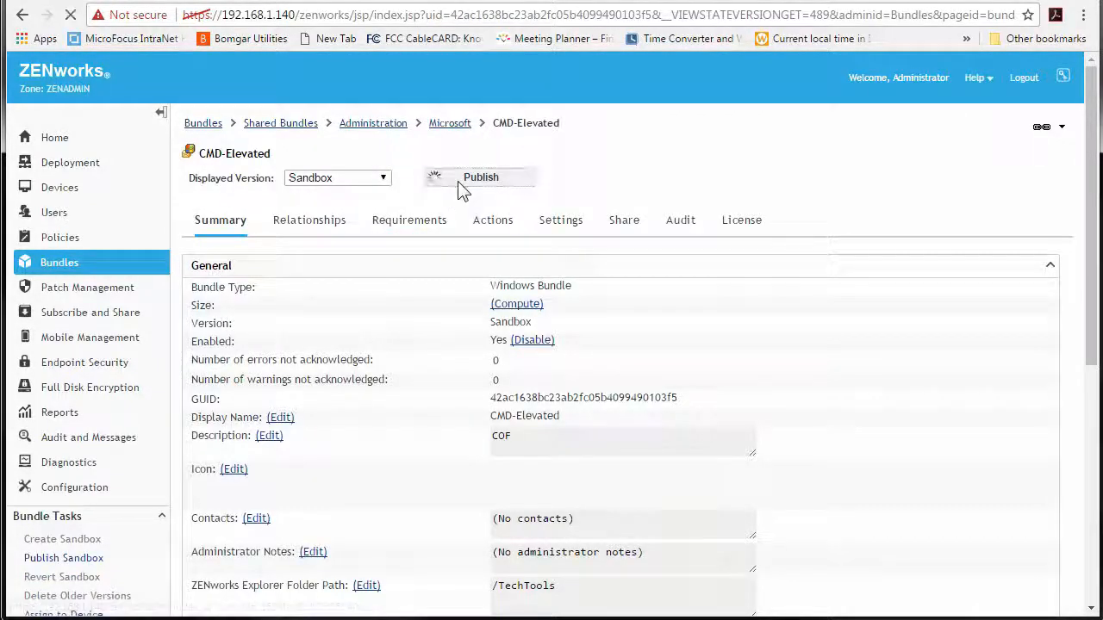
left_click(694, 491)
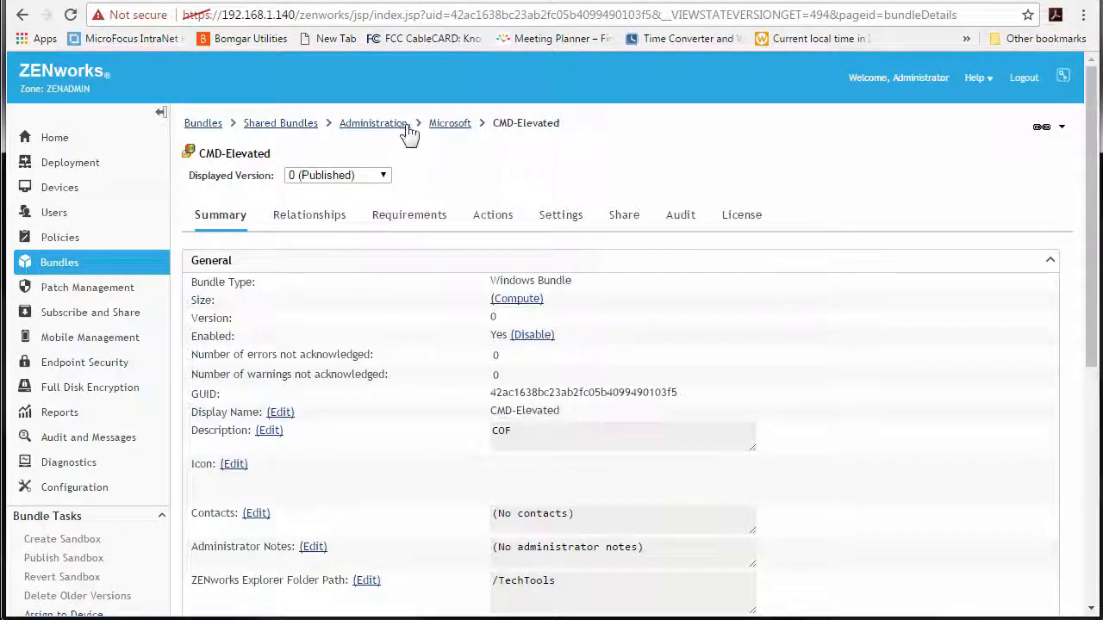
left_click(447, 126)
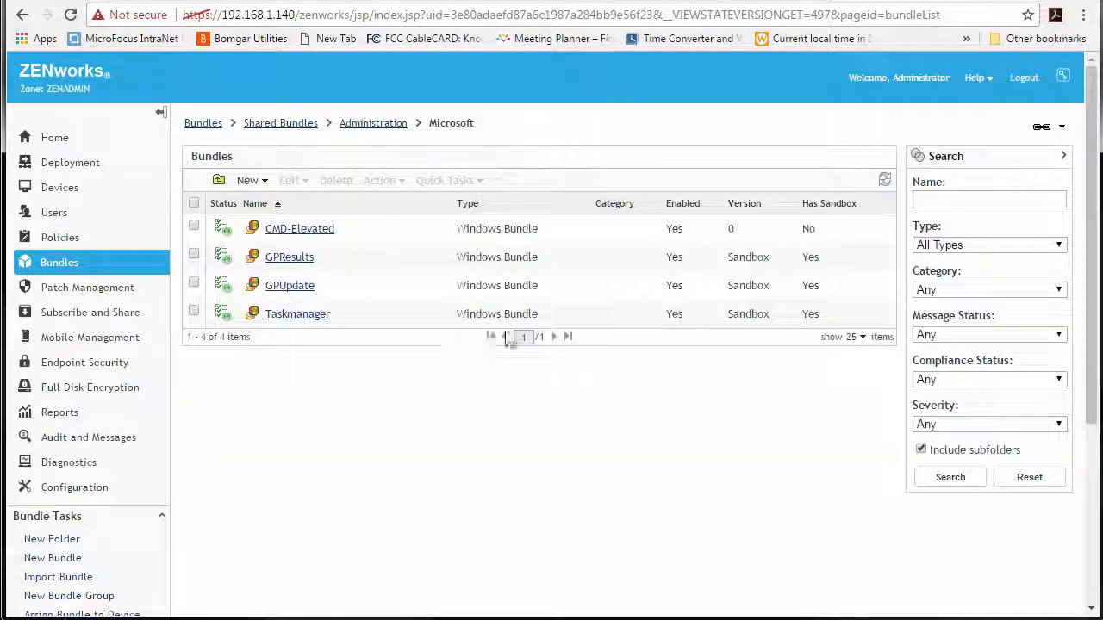